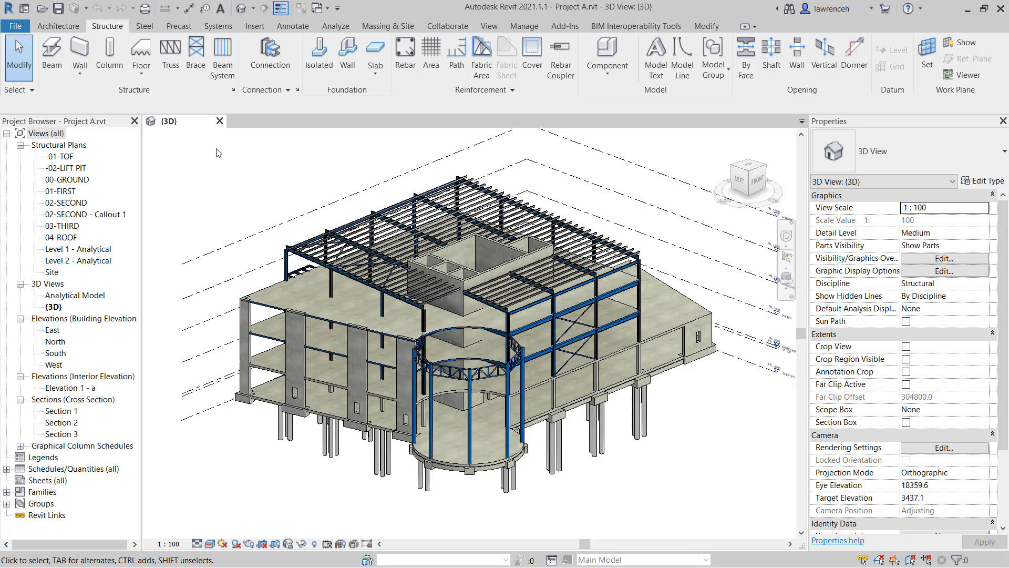
Open the -02-LIFT PIT structural plan at the lift pit walls near grid 3.
double_click(68, 168)
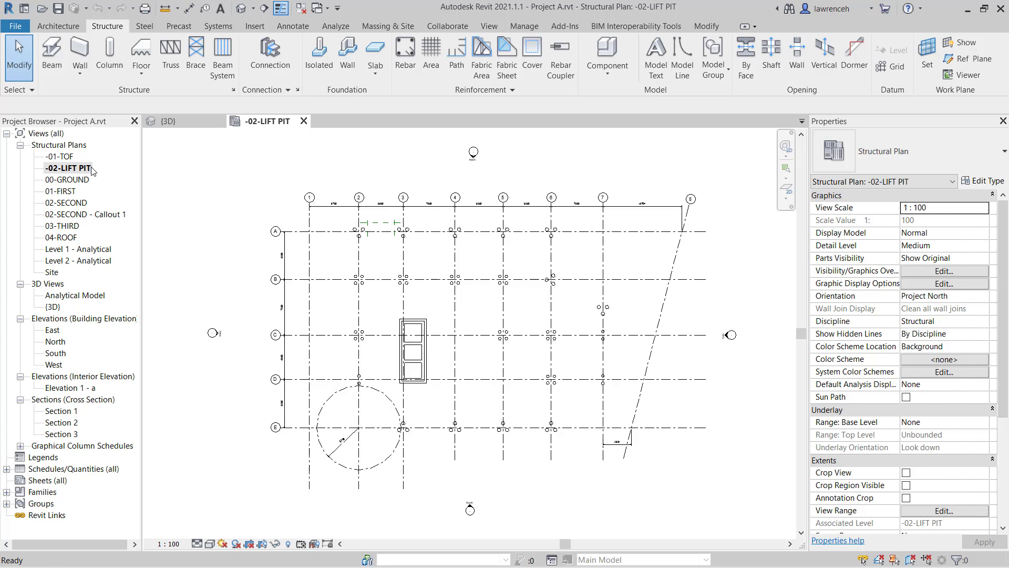
scroll(416, 368, up, 3)
scroll(418, 369, up, 5)
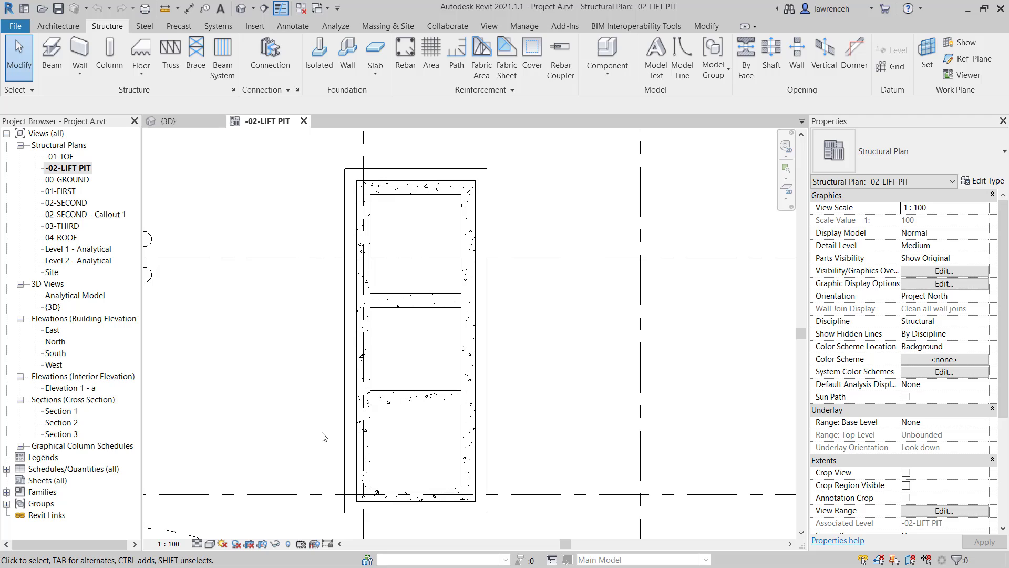
Place an isolated foundation of type Pile-Steel Pipe 500mm Diameter at the intersection of grids 3 and D, with a height offset of -900.
click(324, 66)
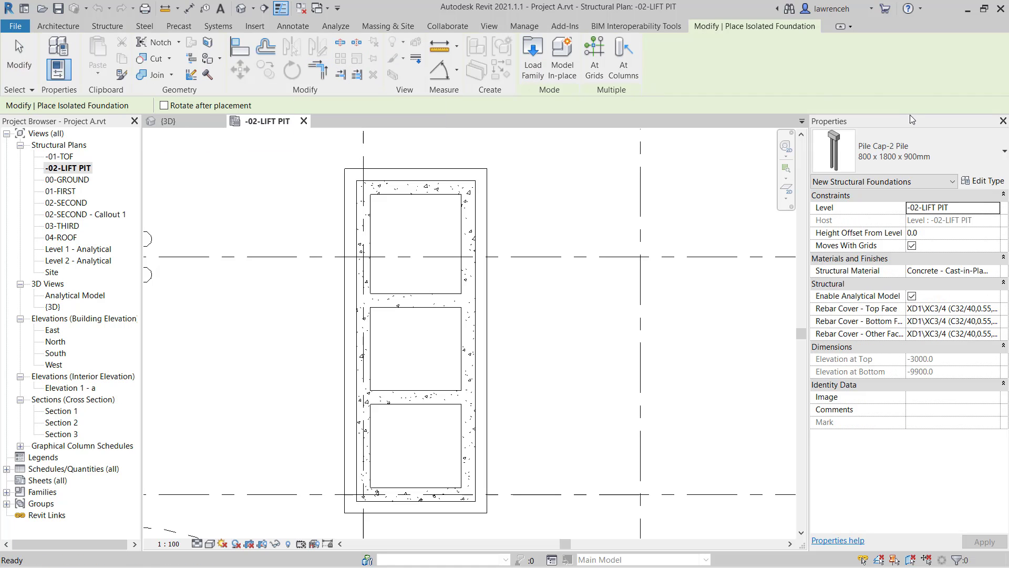
click(965, 150)
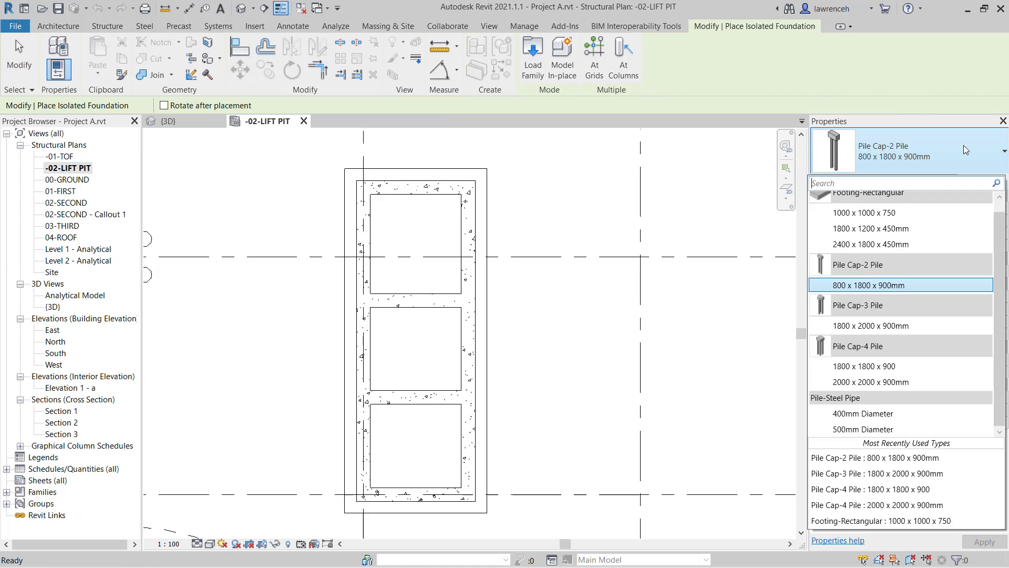
click(885, 429)
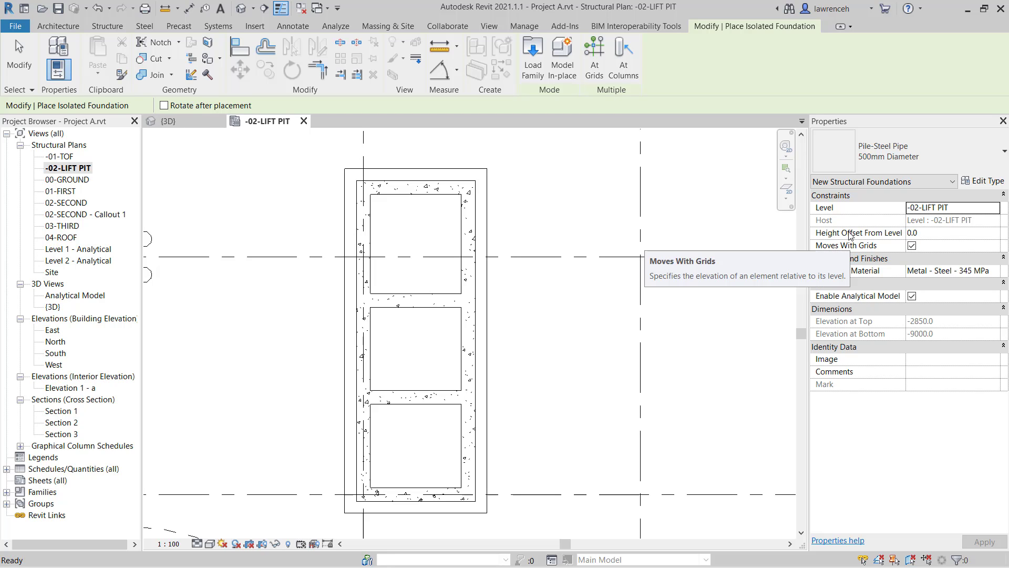
click(940, 235)
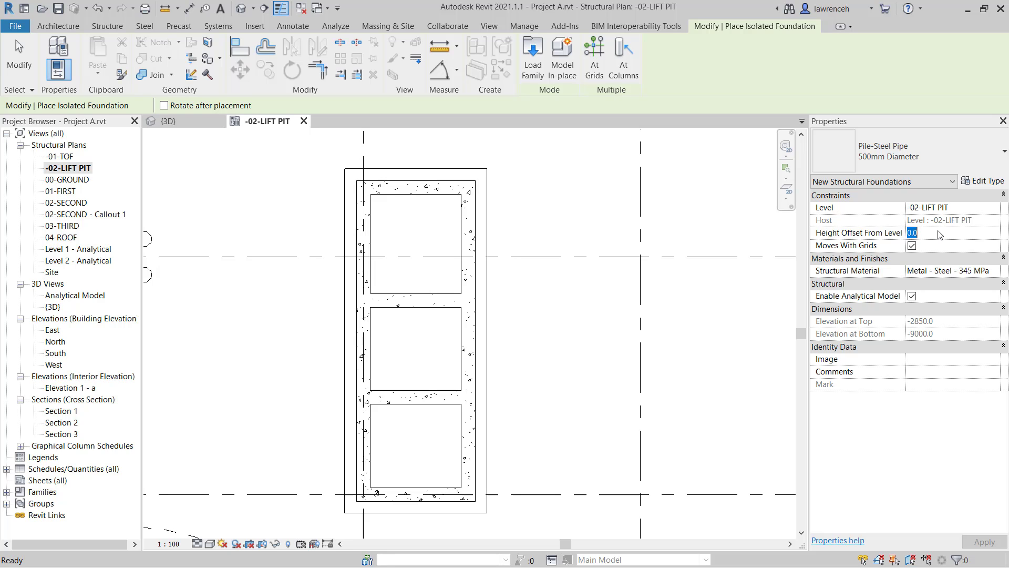
text(-900)
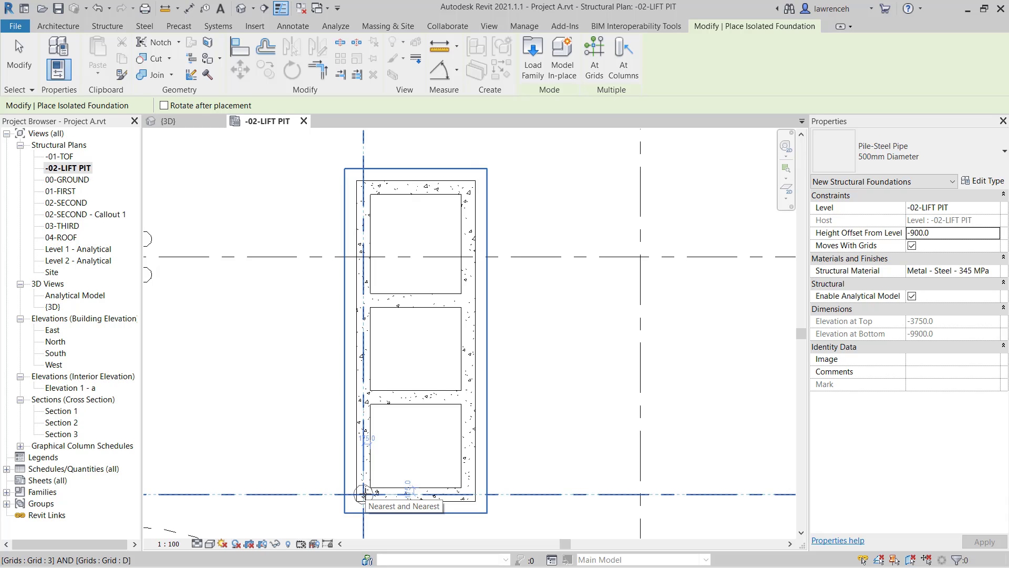
click(363, 494)
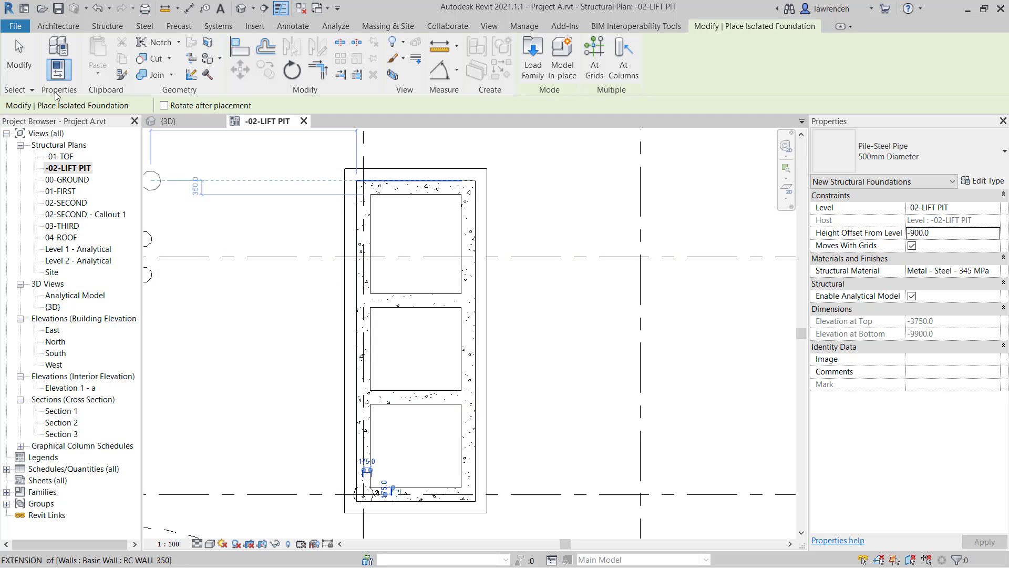
click(33, 73)
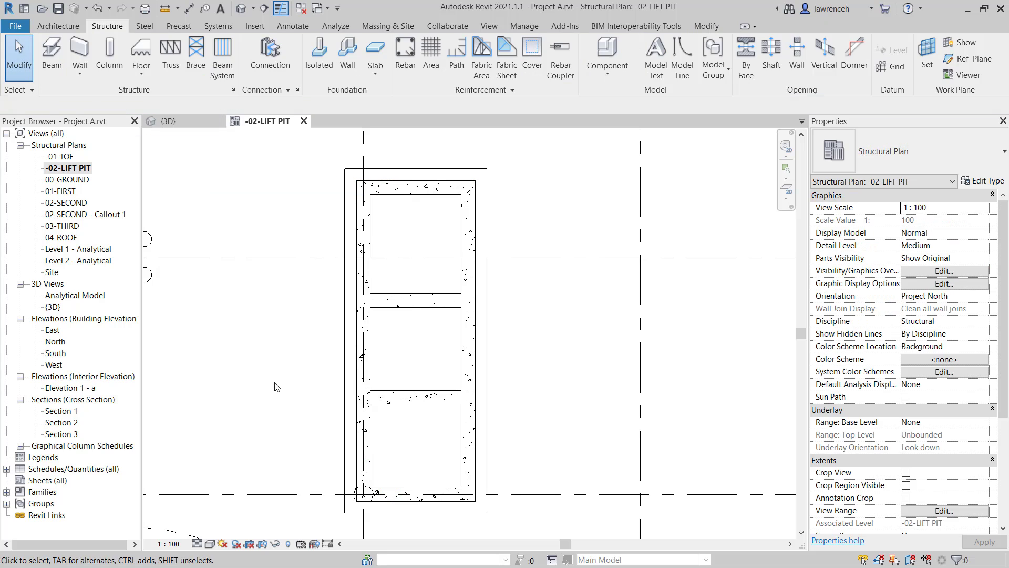
Array the pile linearly along grid 3 up to the pit's upper corner, using Last spacing and a count of 6.
click(354, 491)
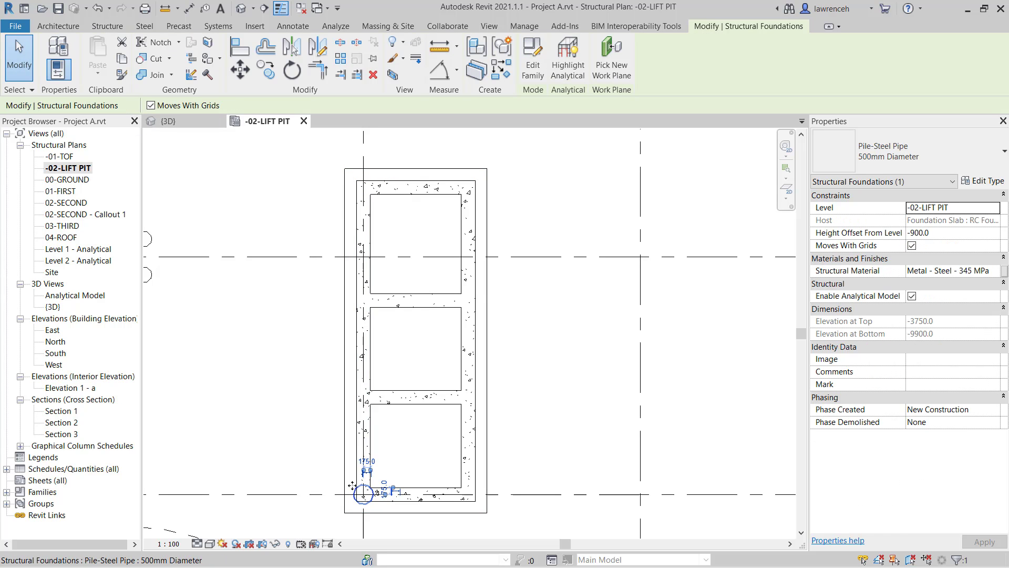
click(340, 55)
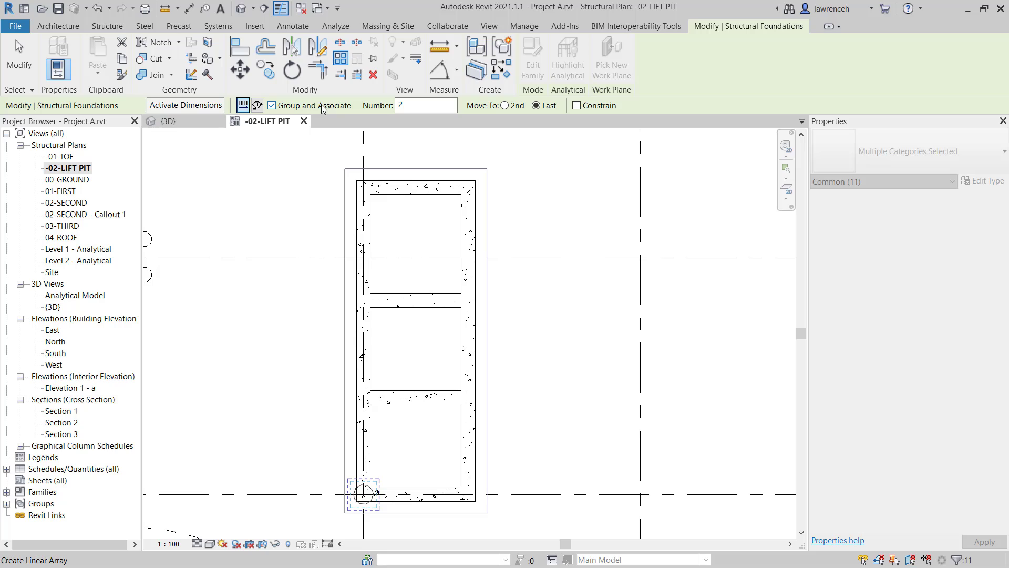
click(403, 103)
click(363, 494)
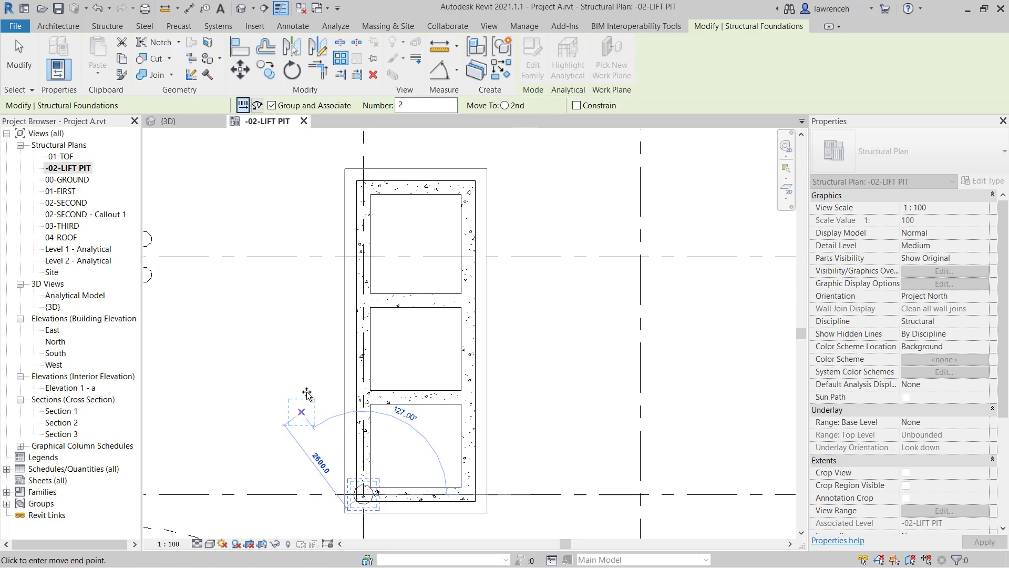
click(363, 187)
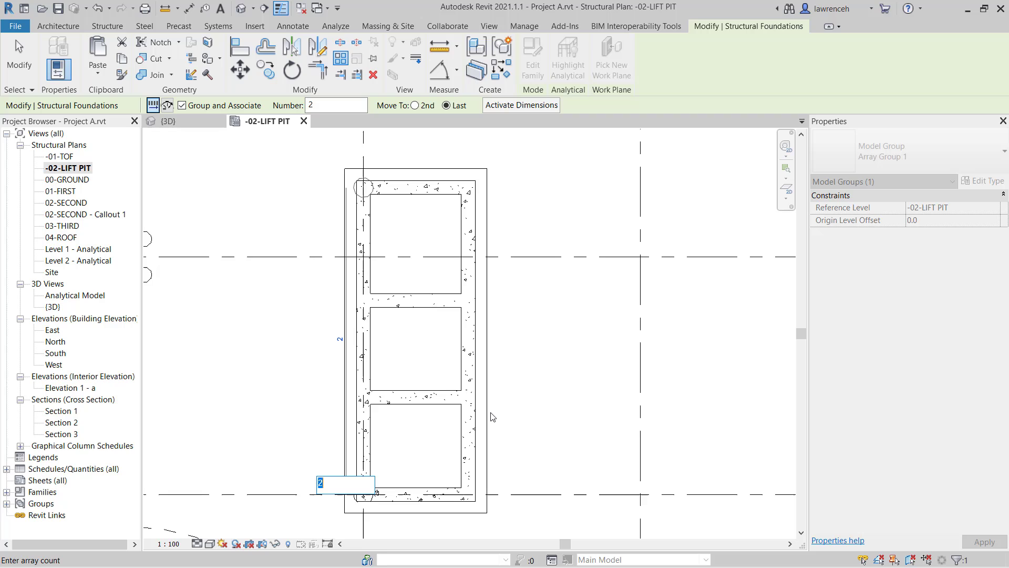
text(6)
key(Return)
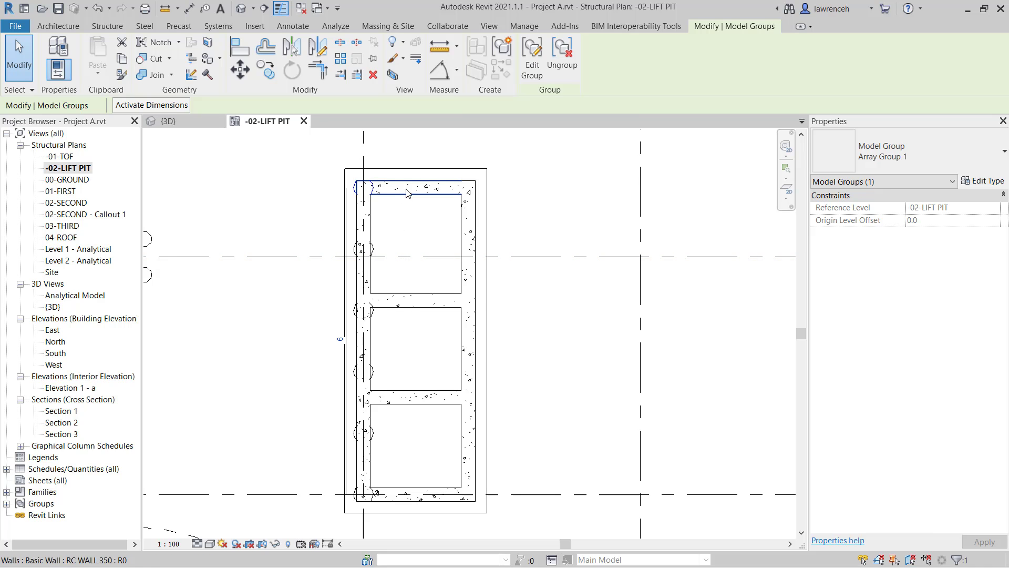
click(405, 237)
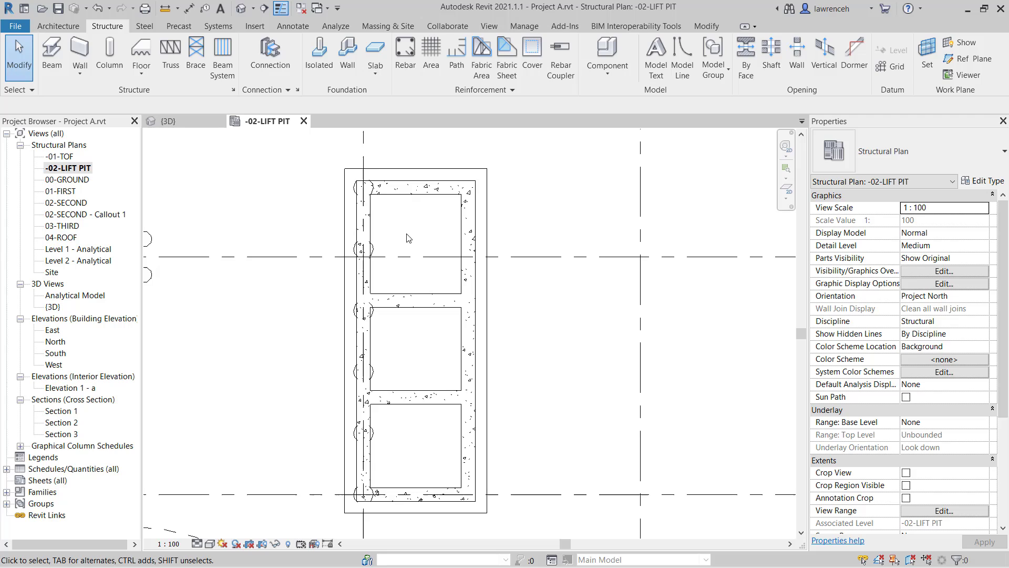
Filter the wall out of the selected pile column and copy the six pile groups to the pit's centreline and opposite long wall.
drag(330, 175, 395, 519)
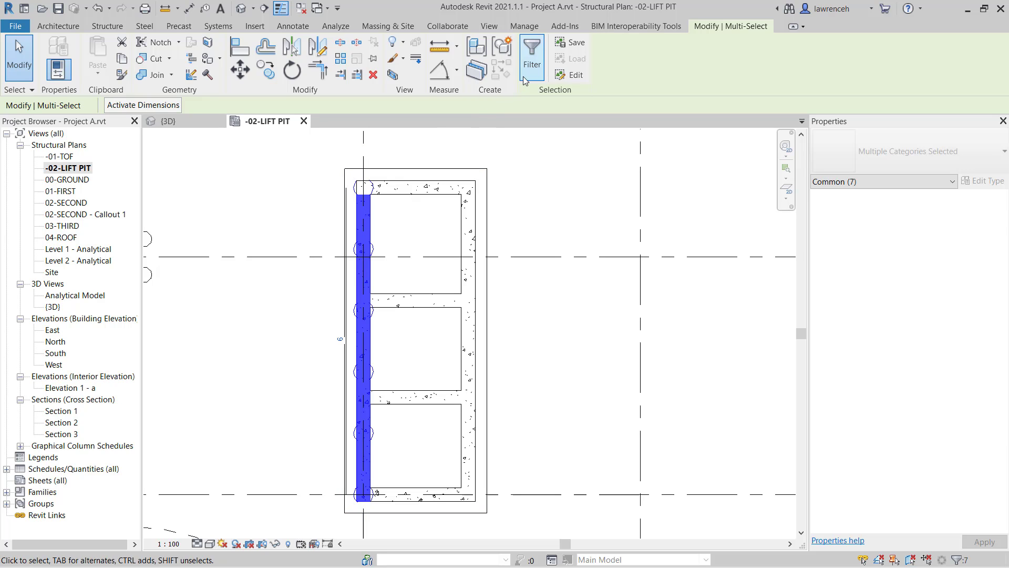
click(531, 63)
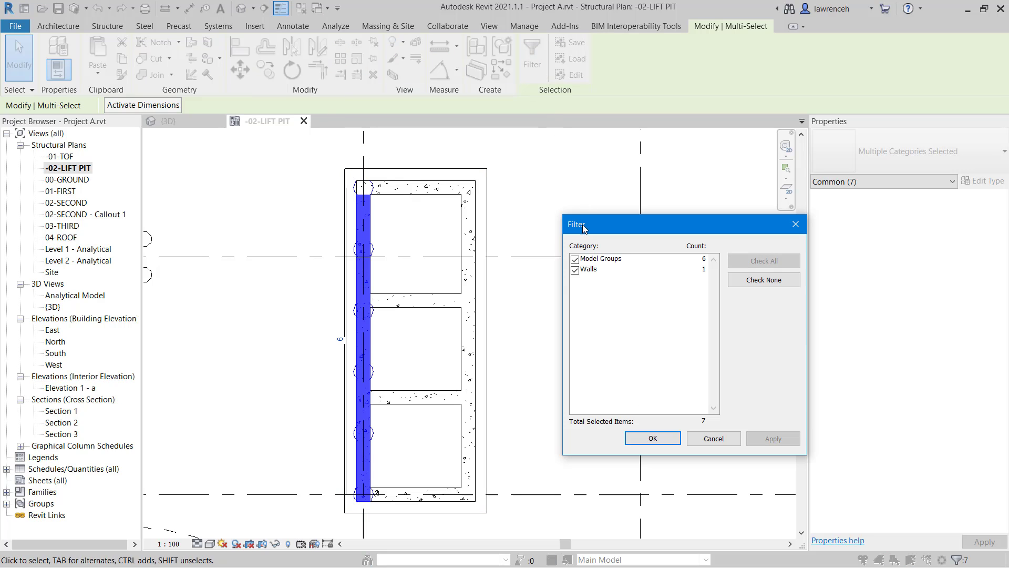
click(575, 269)
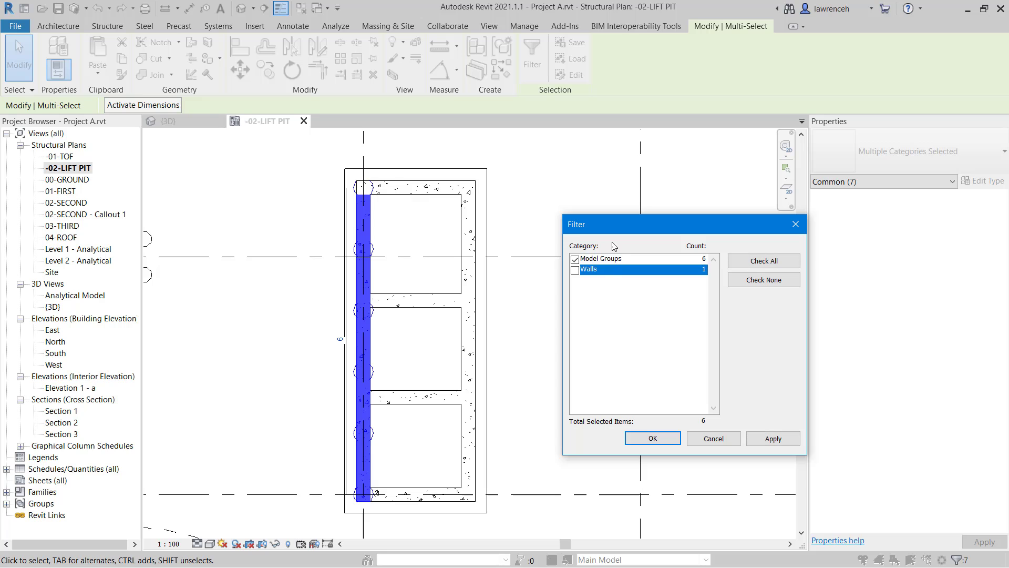
click(653, 439)
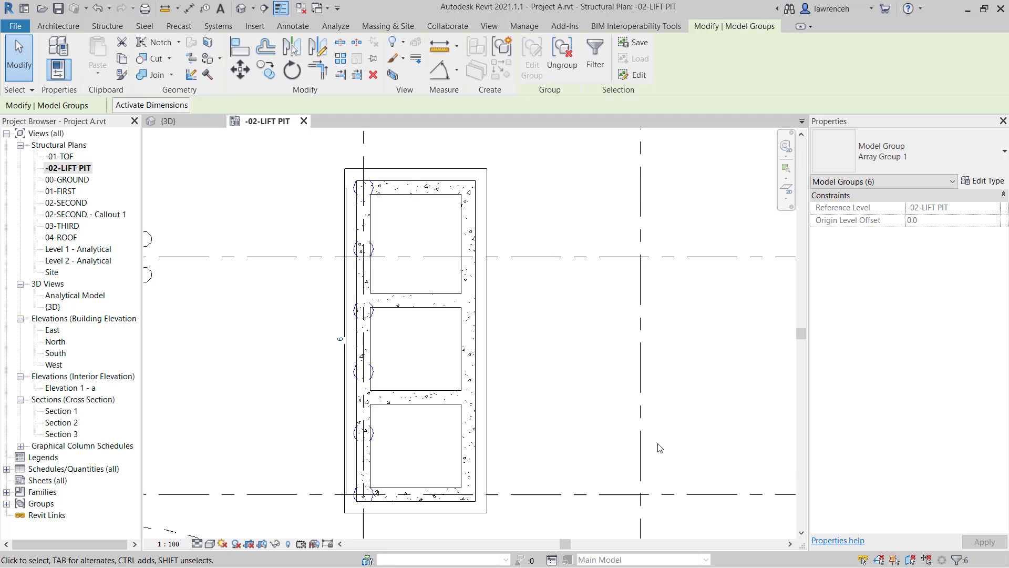
click(260, 74)
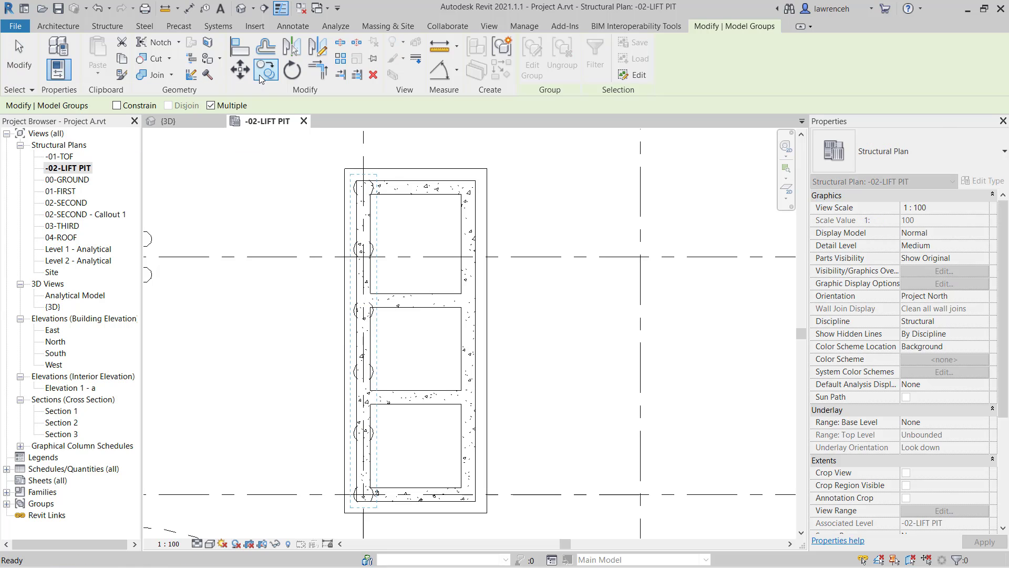
click(365, 188)
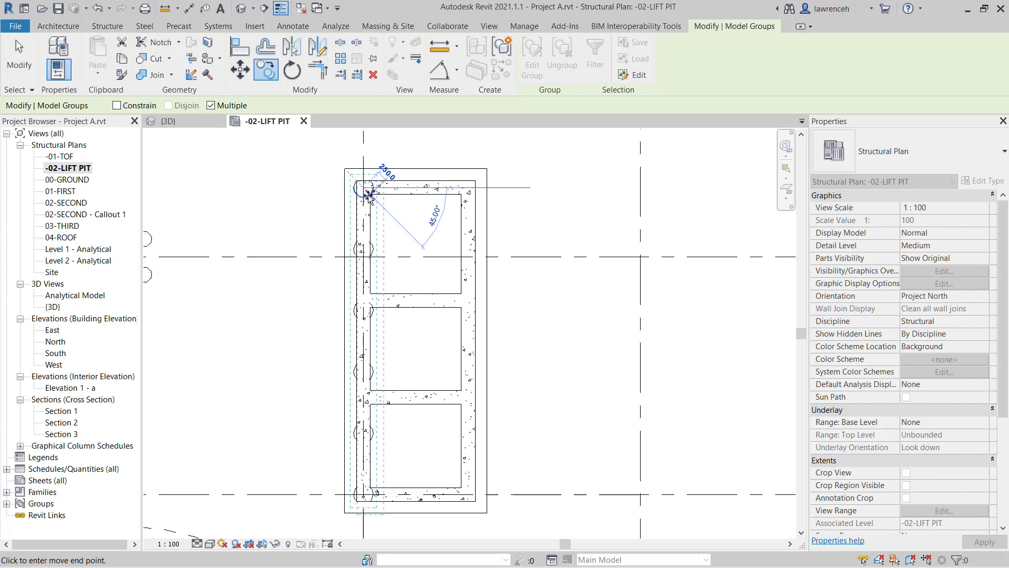
click(416, 187)
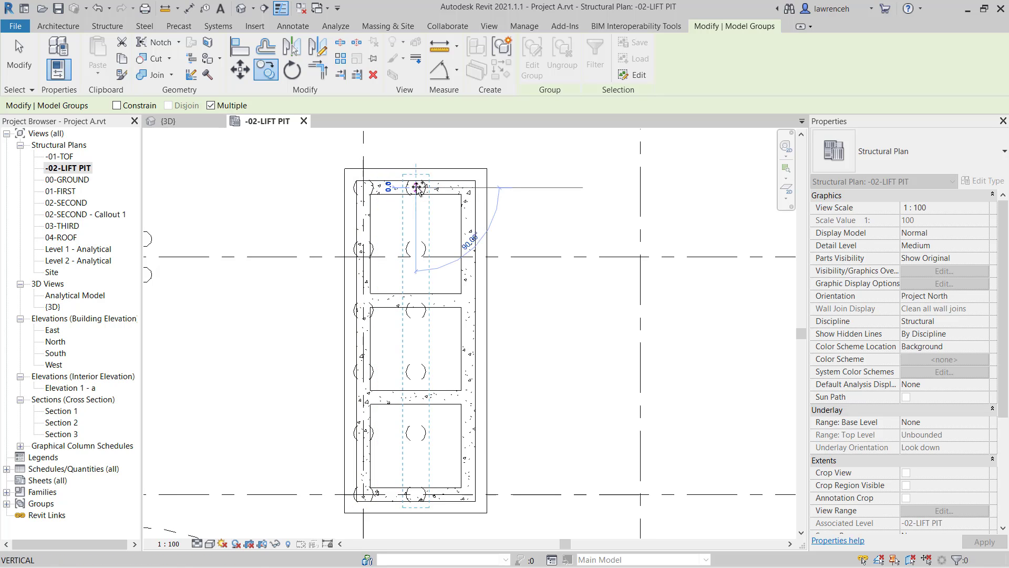
click(468, 188)
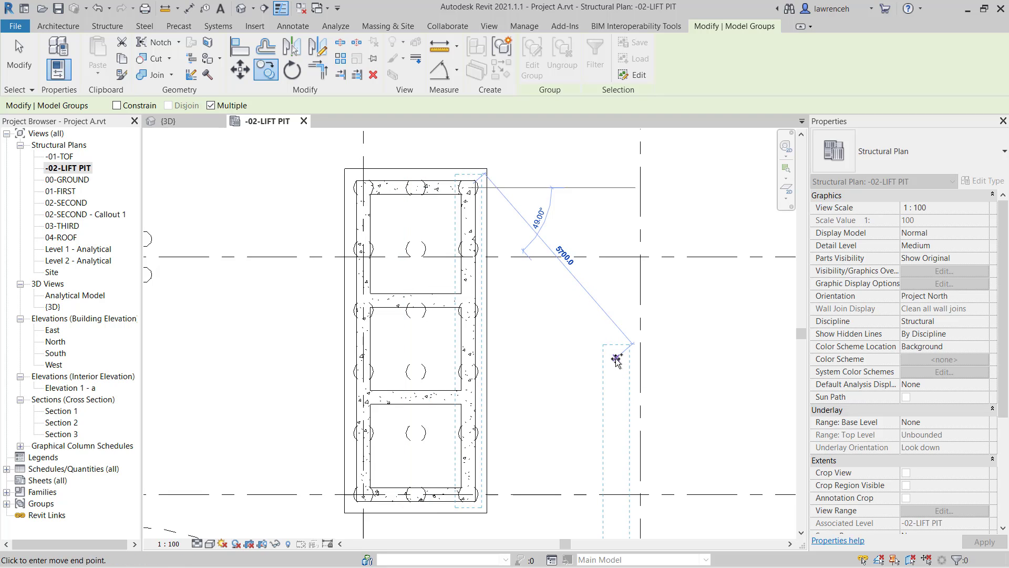
click(29, 70)
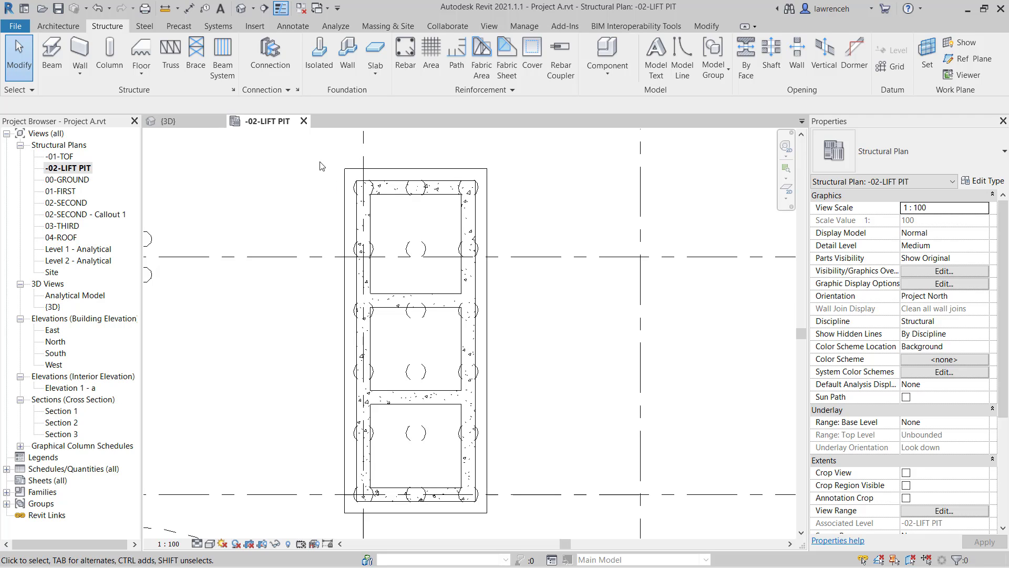
Select everything in the lift pit, filter to Model Groups only, and ungroup all the pile groups.
drag(298, 168, 542, 518)
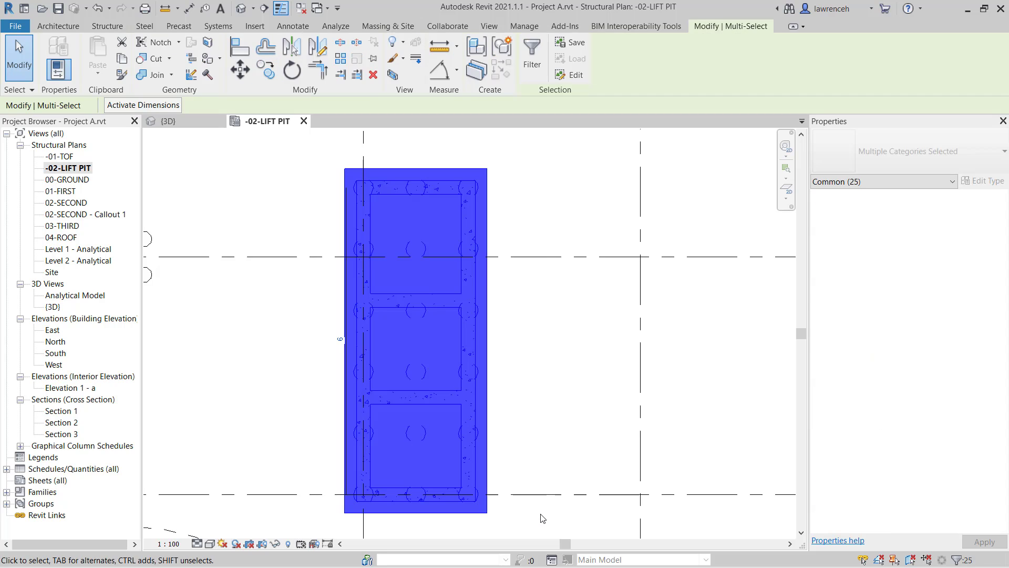
click(532, 57)
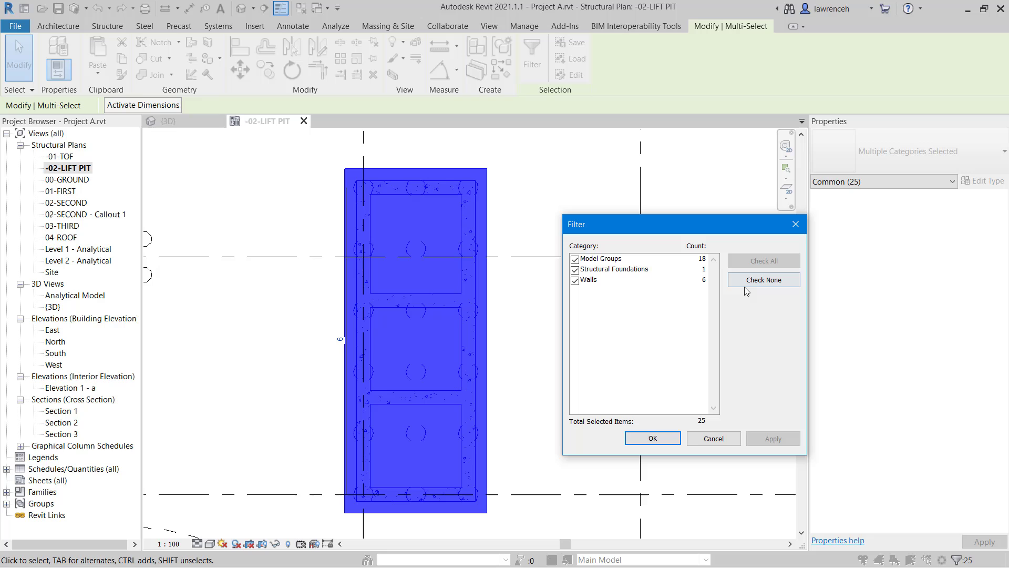
click(764, 280)
click(575, 259)
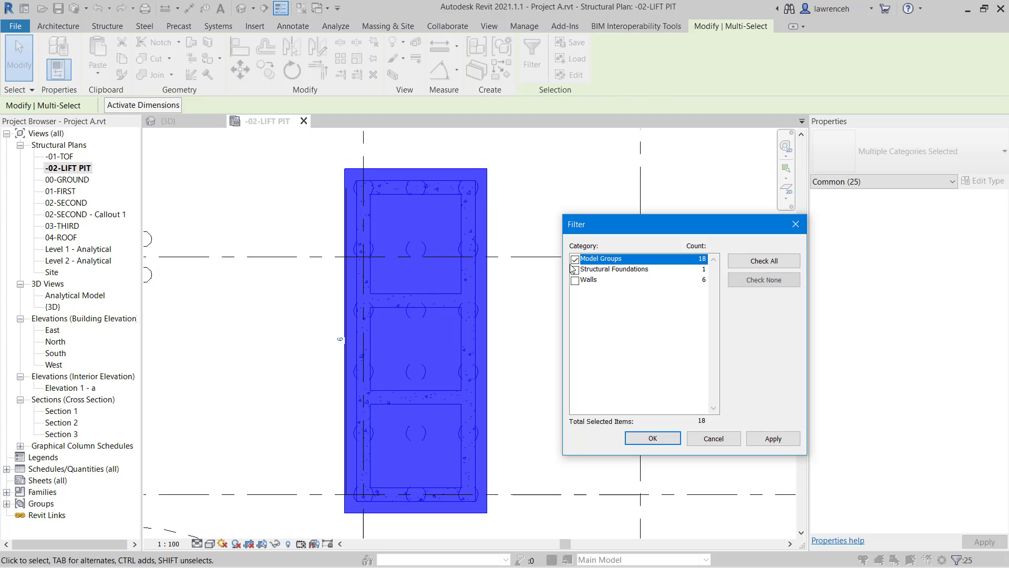
click(671, 440)
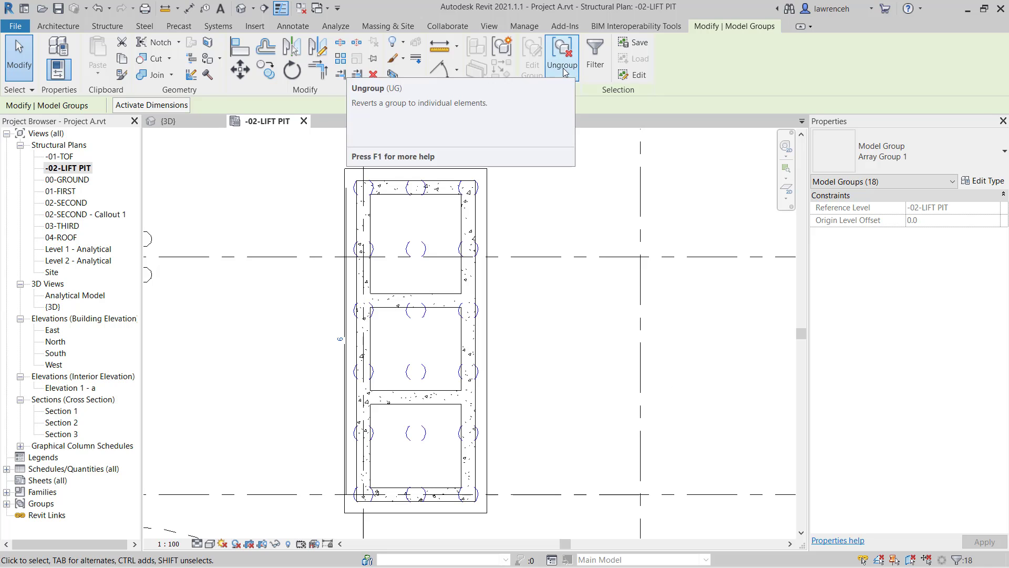
click(567, 183)
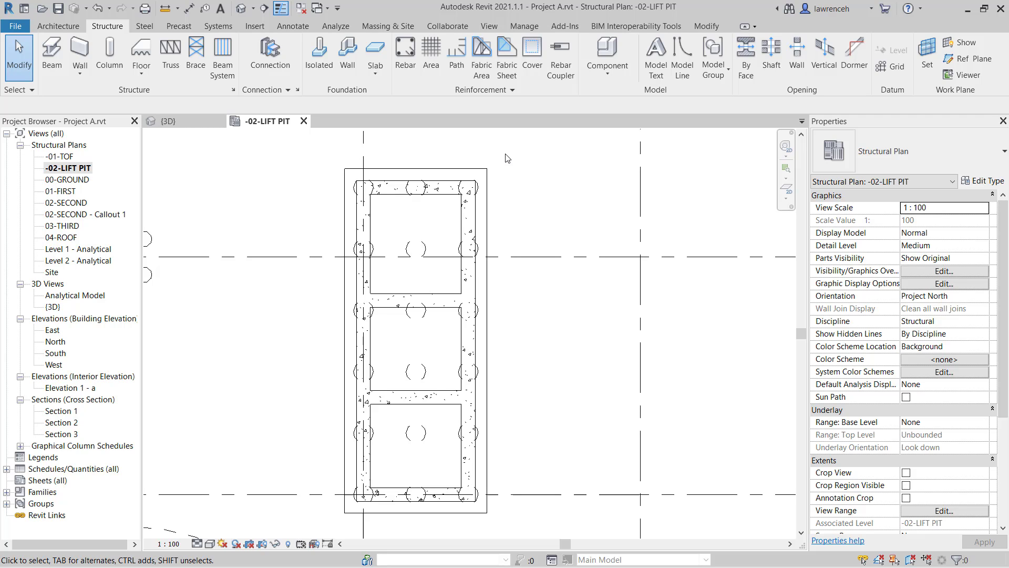
Cut a horizontal section across the middle lift shaft just below a pile row, and shorten its far clip offset to about 820 mm.
click(267, 8)
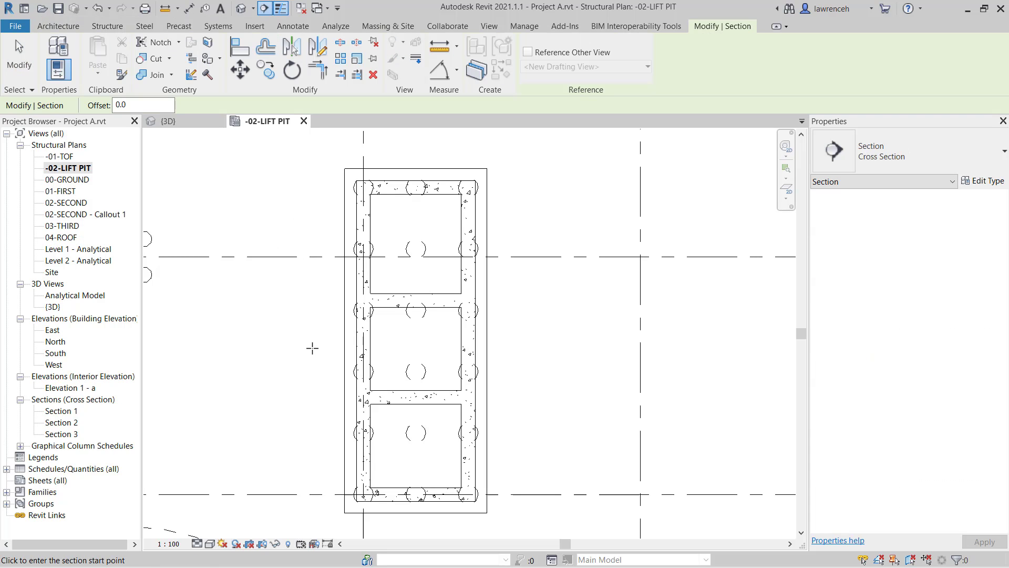
click(318, 384)
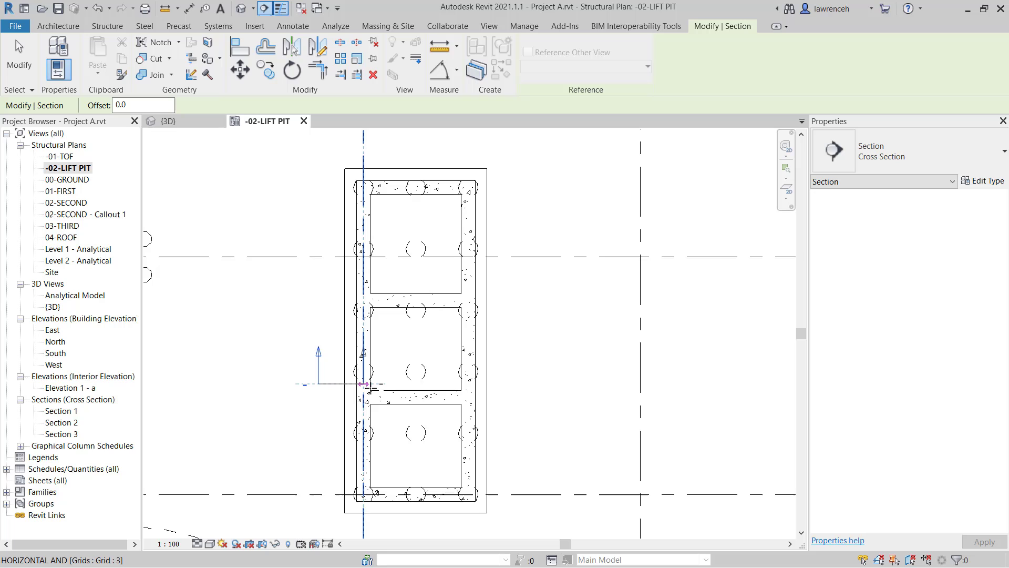
click(524, 384)
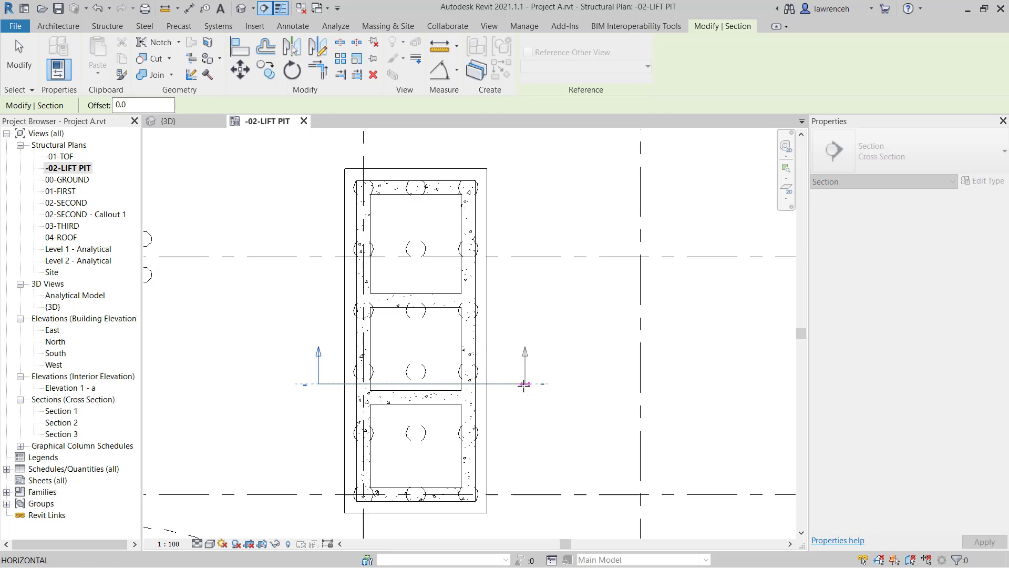
key(Escape)
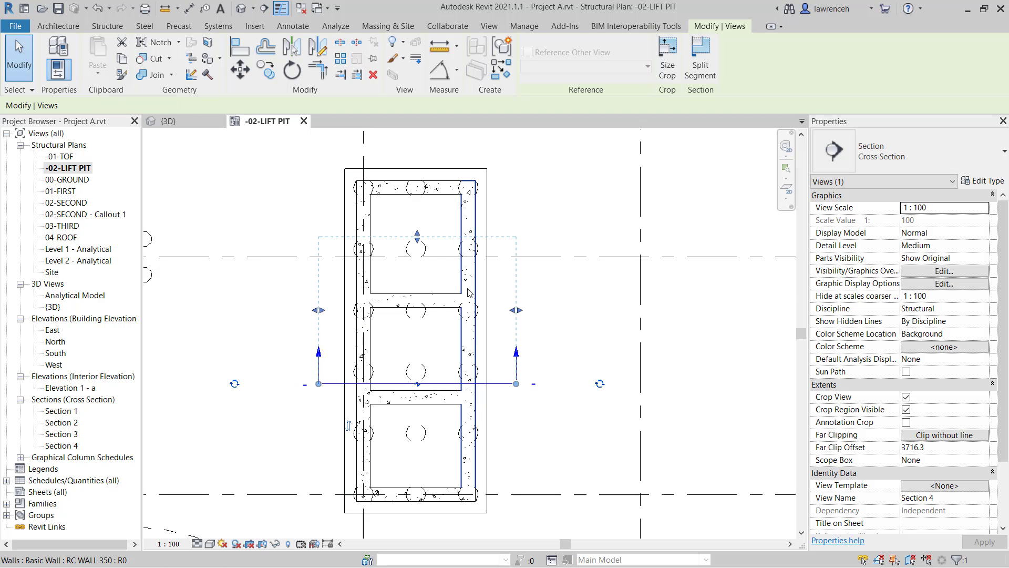
drag(417, 236, 419, 356)
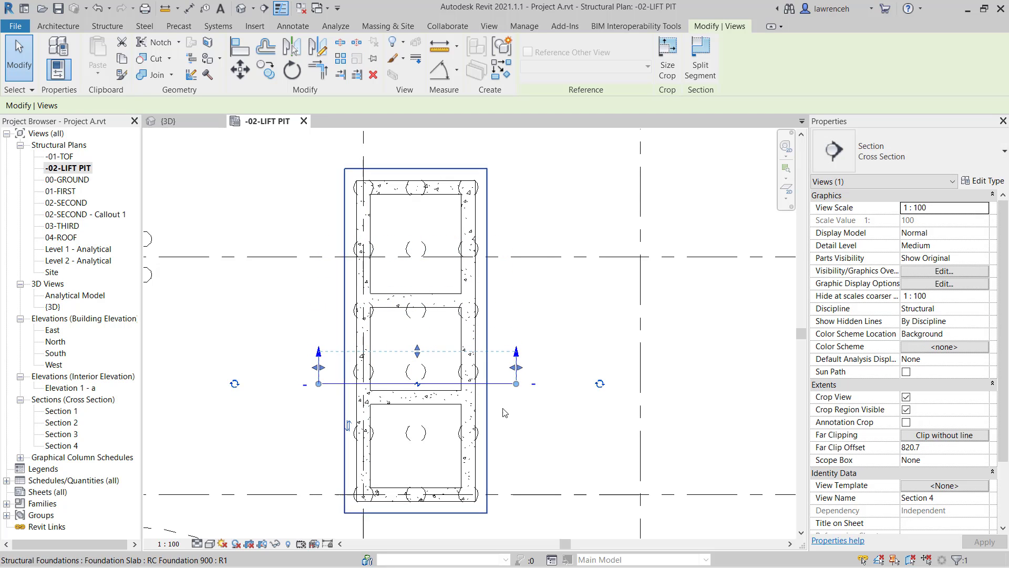
scroll(329, 389, up, 2)
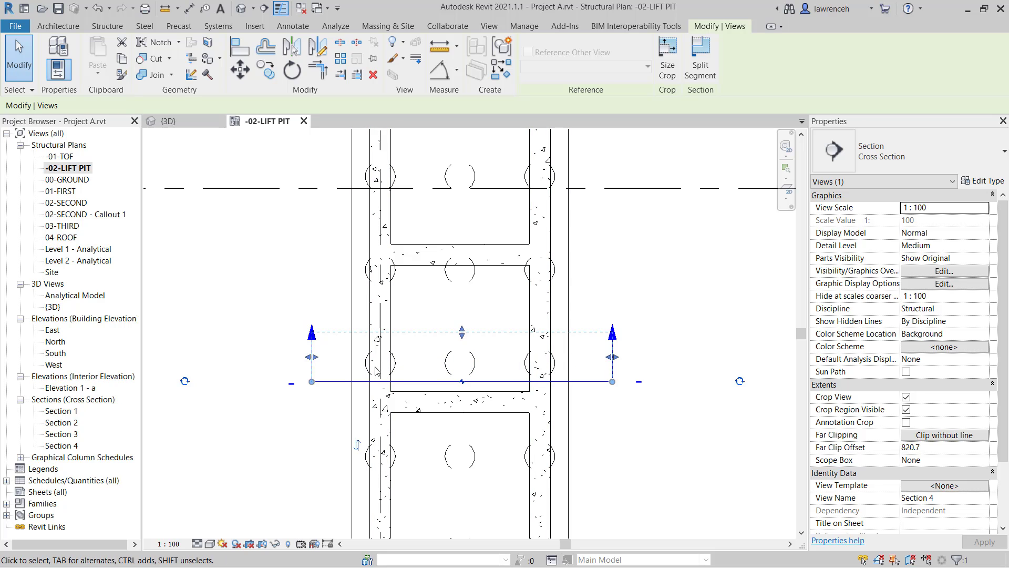
Align the new section line to the centre of the pile row just above it in the middle lift shaft.
key(a)
key(l)
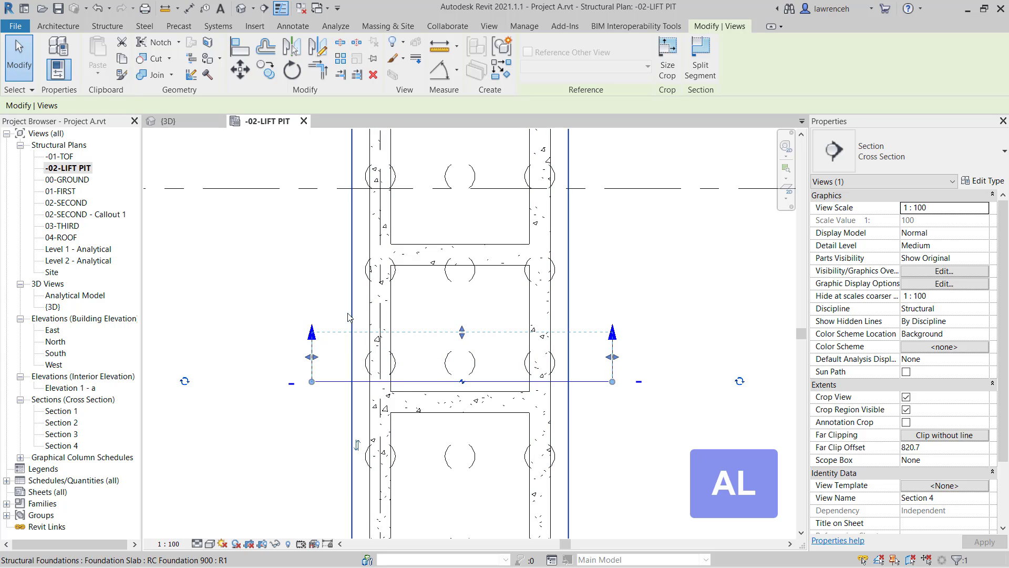
click(243, 53)
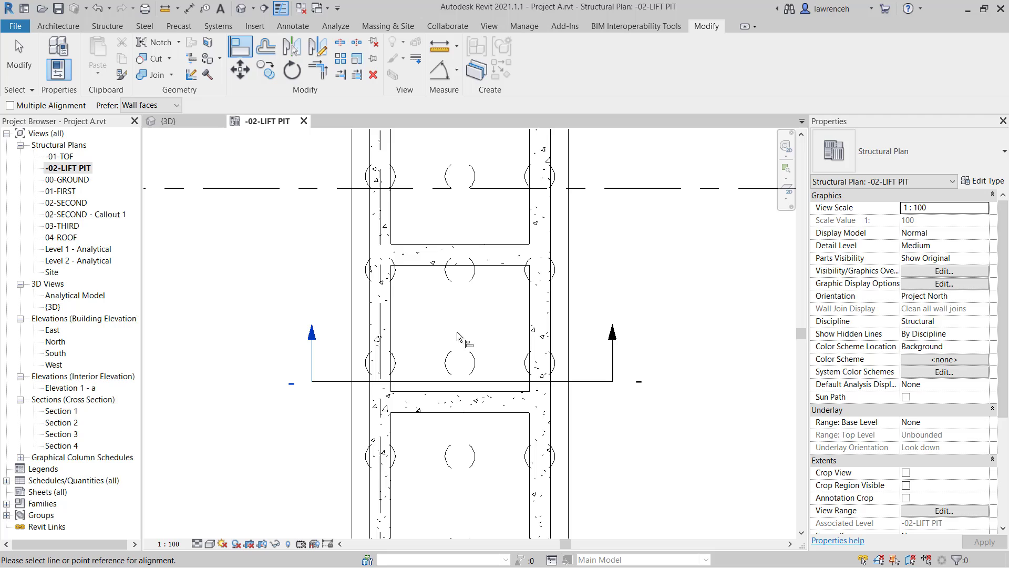
click(465, 365)
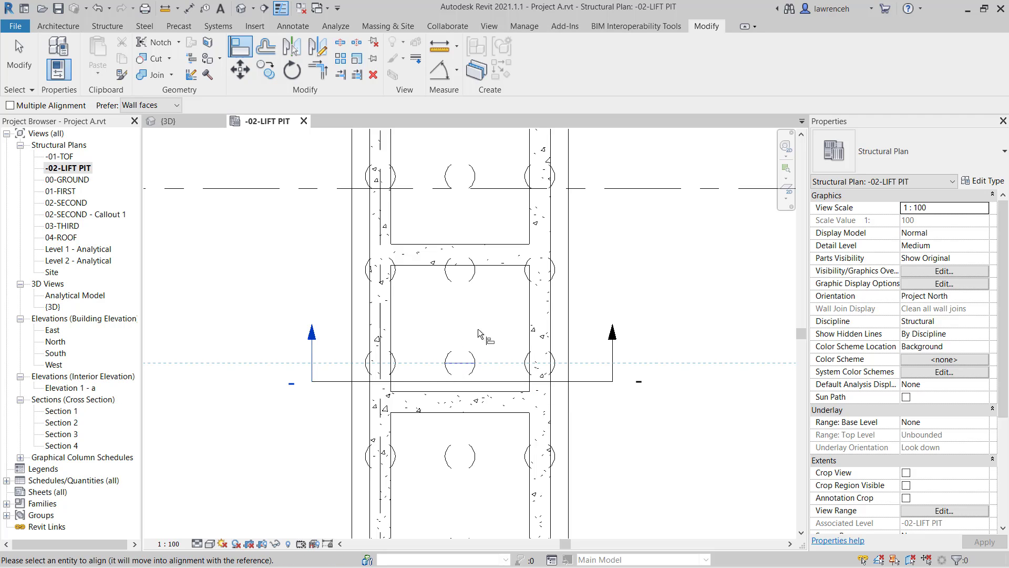
click(482, 382)
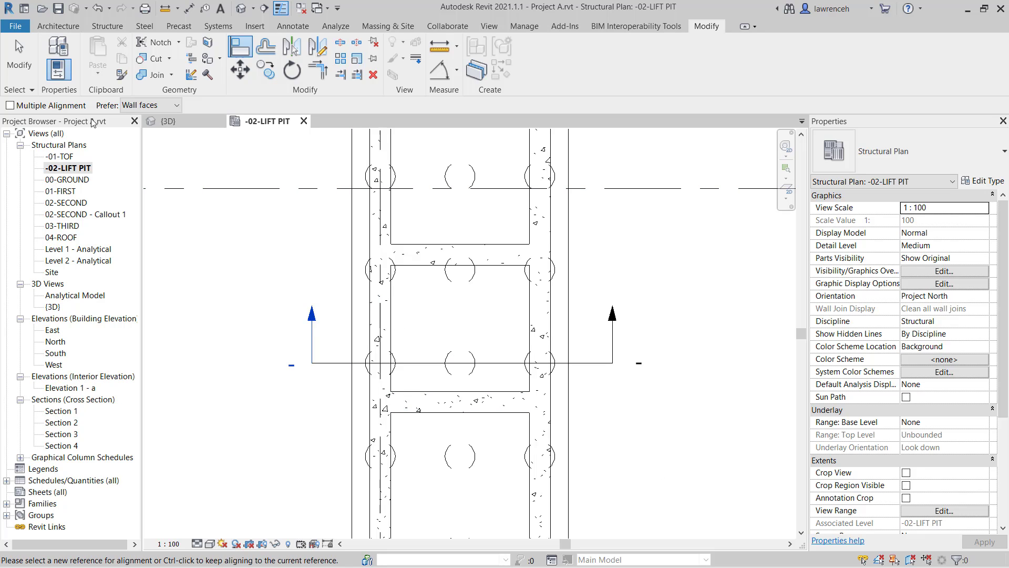
click(20, 63)
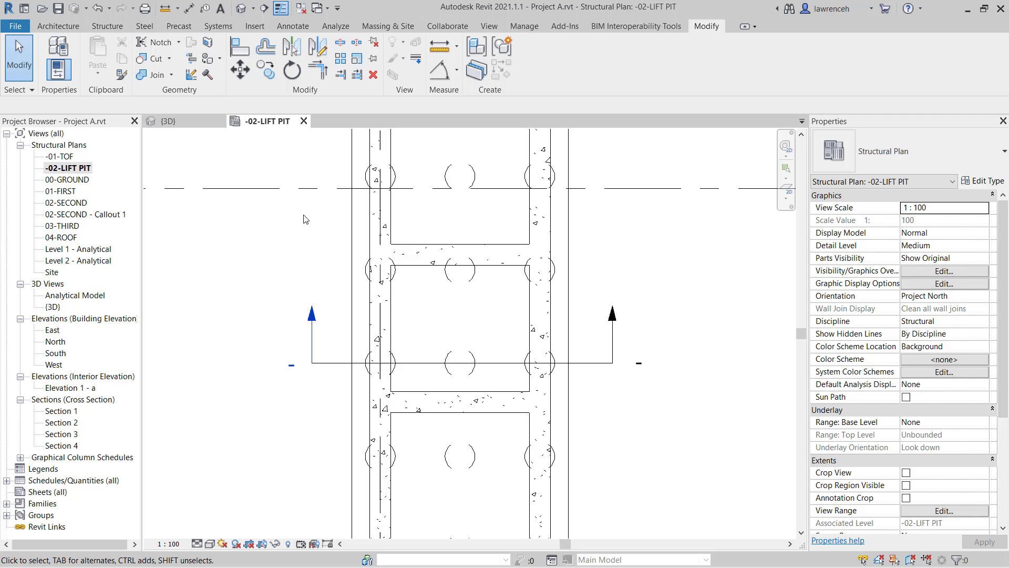
Open the section view through the lift pit and set its view scale to 1:25, focusing on the slab and piles.
double_click(312, 317)
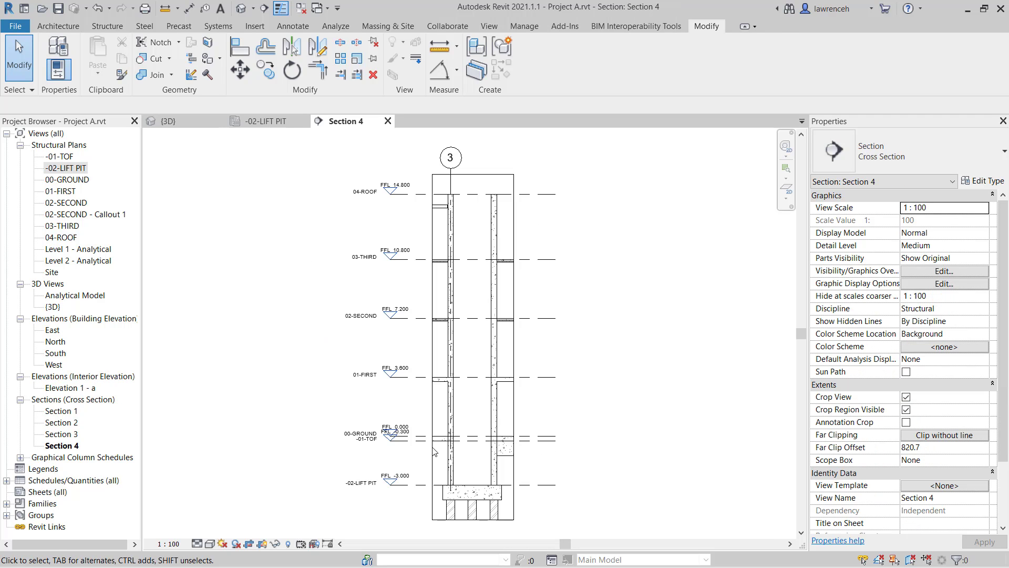
scroll(465, 533, up, 6)
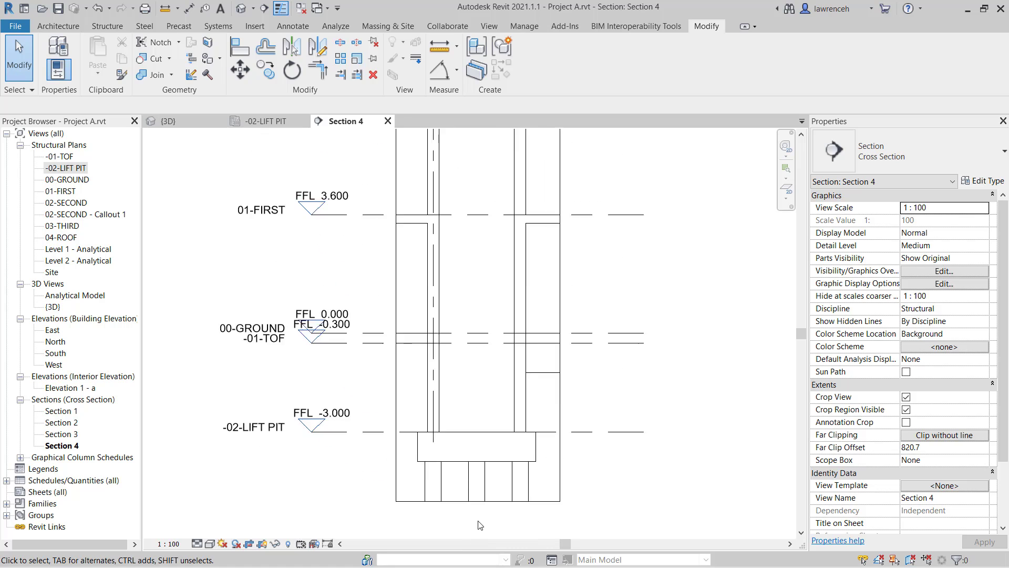
click(176, 543)
click(204, 446)
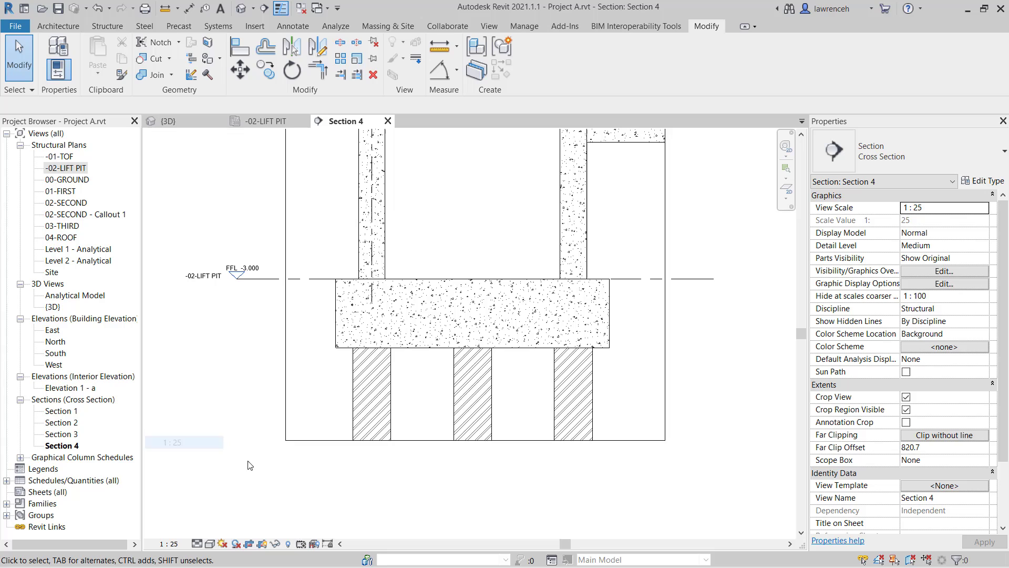
scroll(392, 383, up, 1)
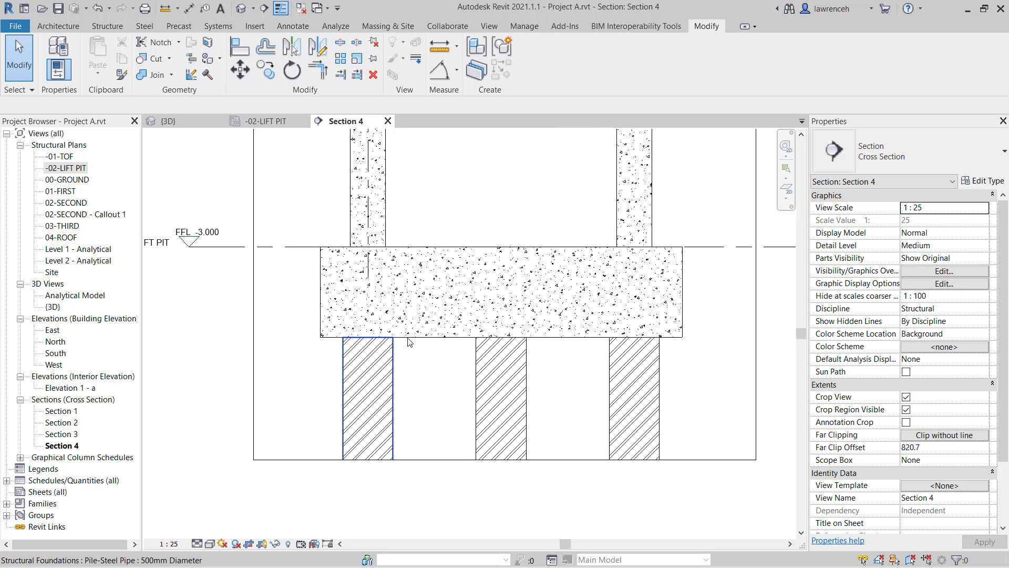
middle_drag(550, 370, 534, 380)
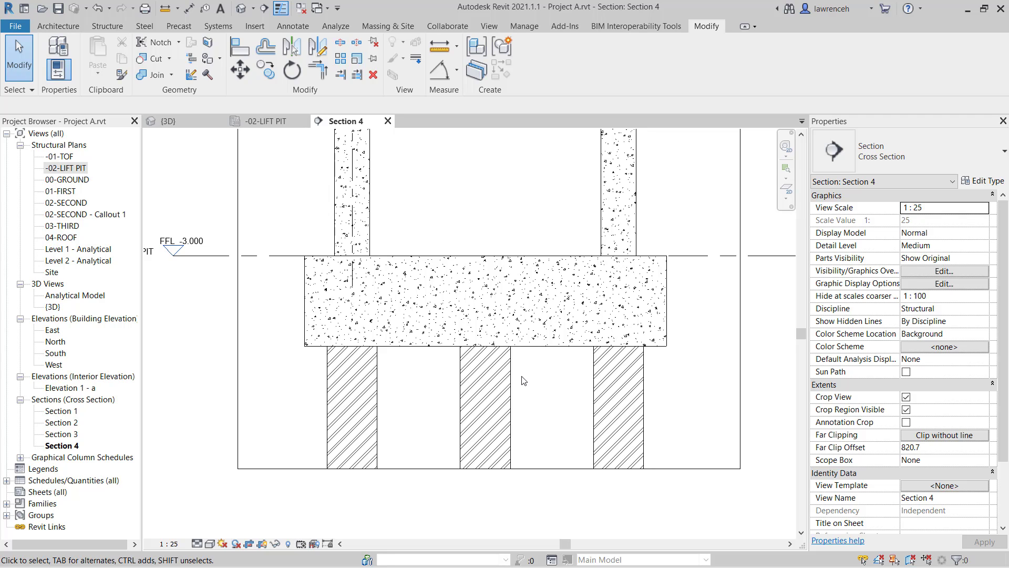
In the -02-LIFT PIT plan, switch the join order between the foundation slab and all its piles using Multiple Switch, and check Section 4.
click(284, 122)
scroll(384, 394, down, 3)
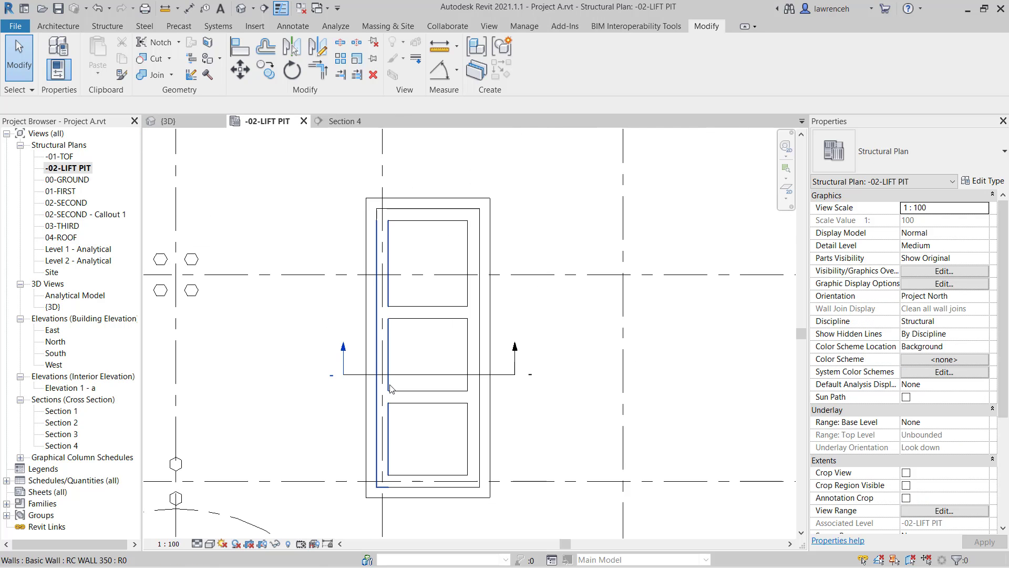
click(171, 75)
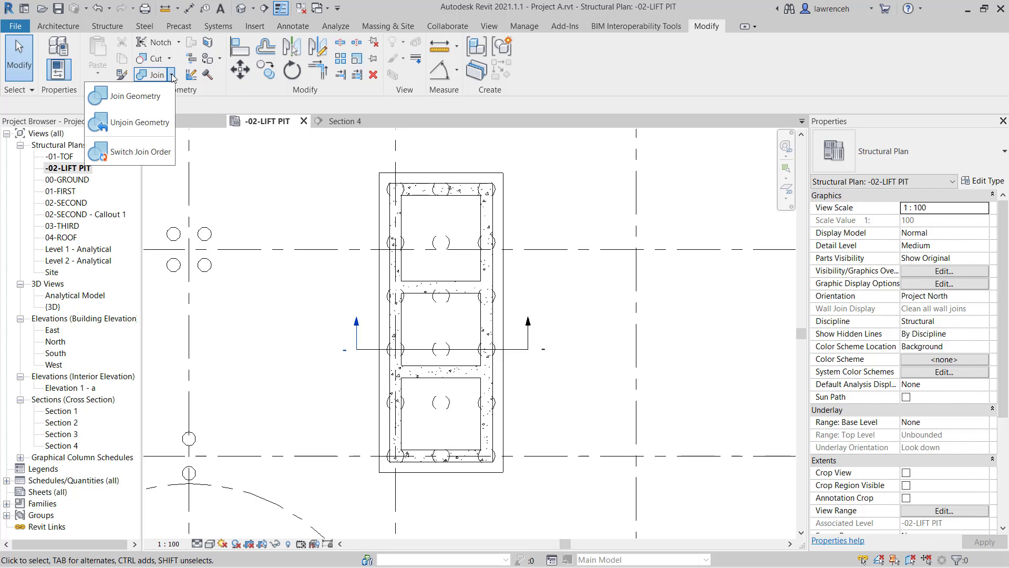
click(141, 151)
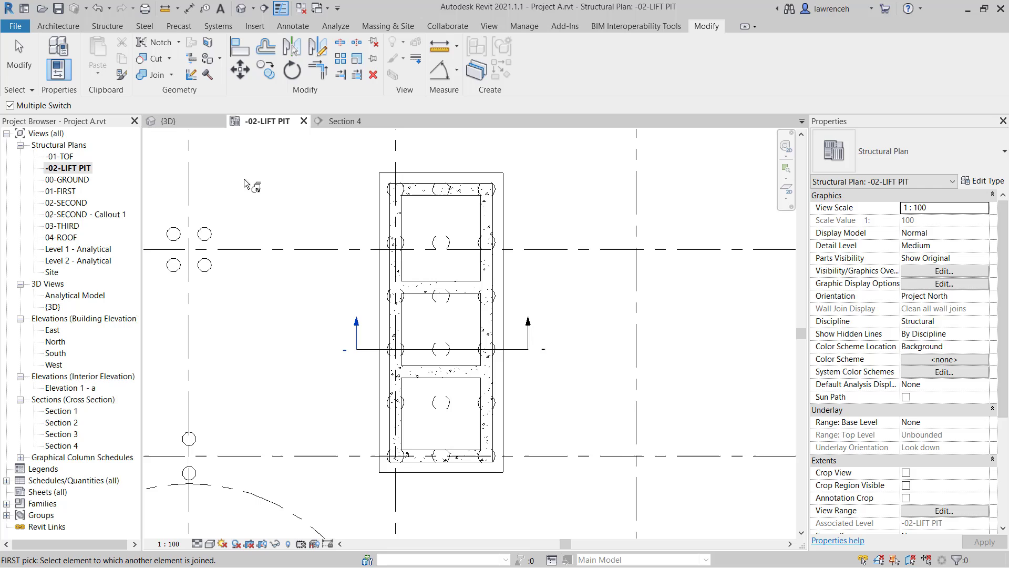
click(379, 233)
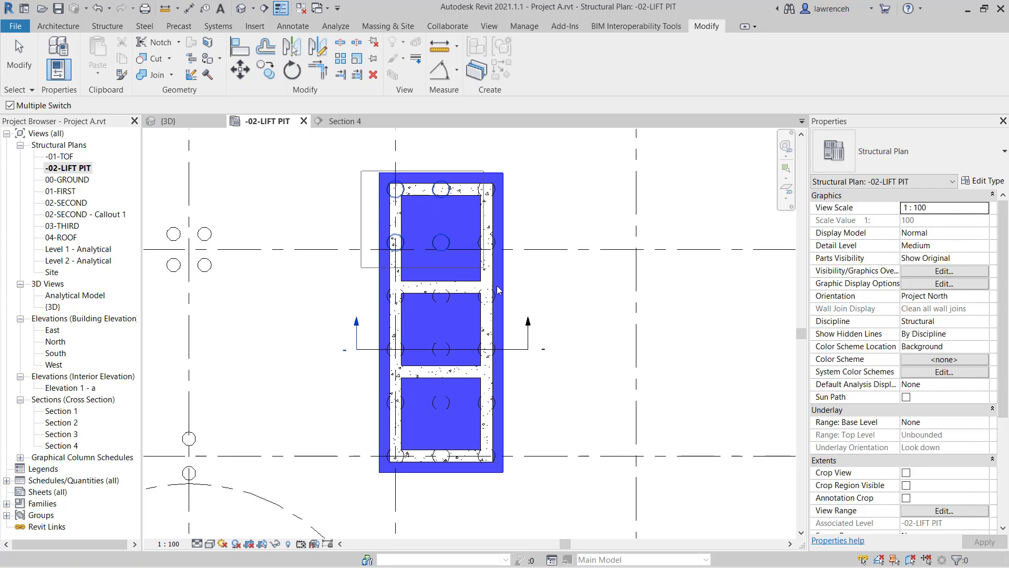
drag(498, 290, 542, 491)
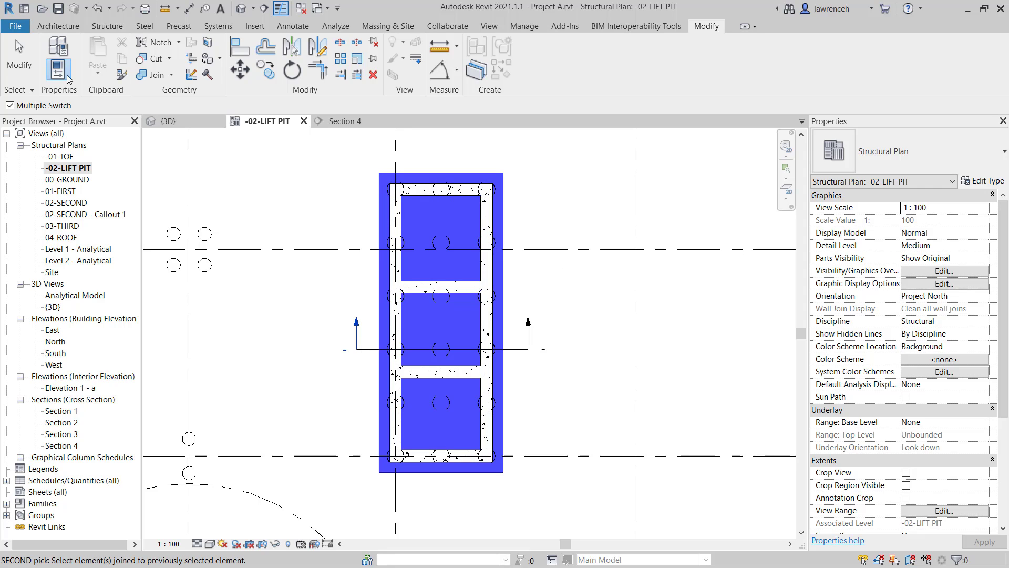
key(Escape)
key(Escape)
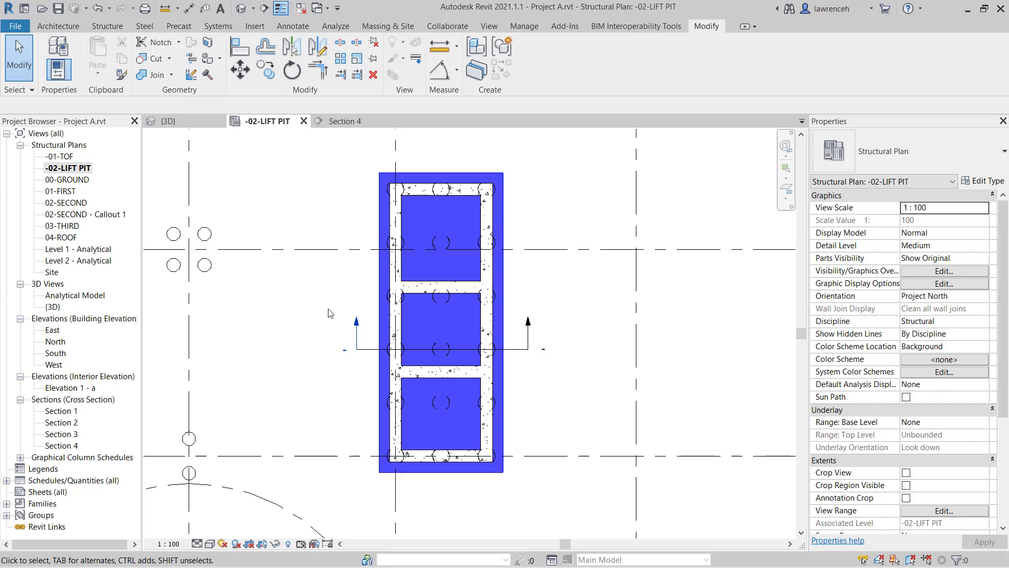
double_click(356, 323)
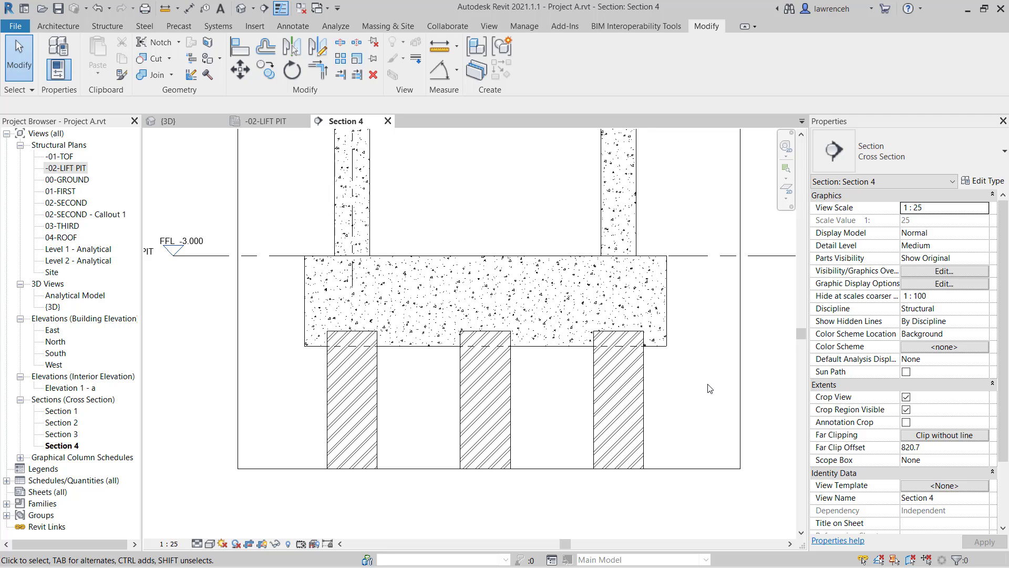
In the 3D view, temporarily isolate the lift pit foundation slab and examine its underside where the piles enter.
click(196, 123)
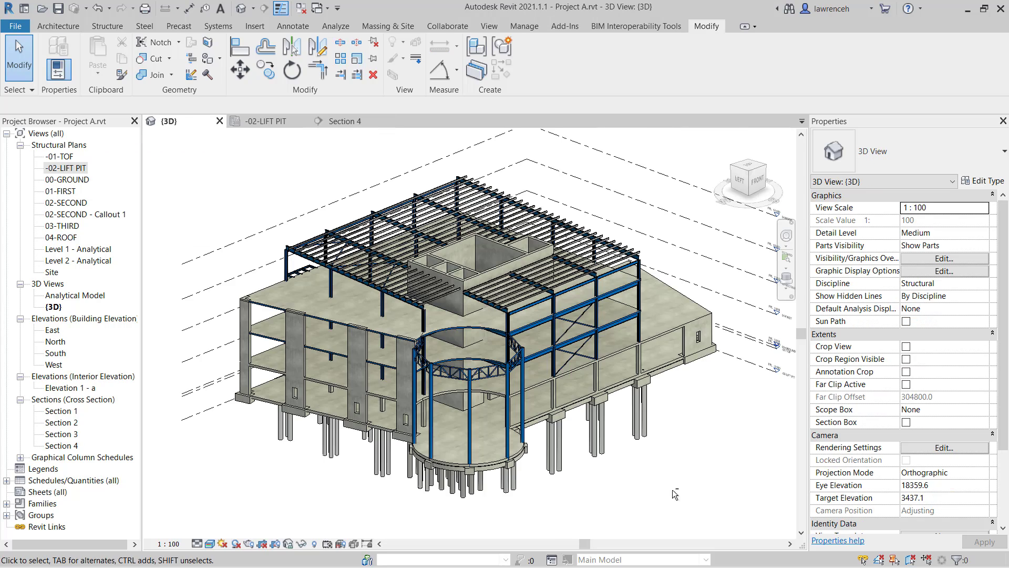
shift+middle_drag(673, 490, 405, 423)
scroll(405, 422, up, 5)
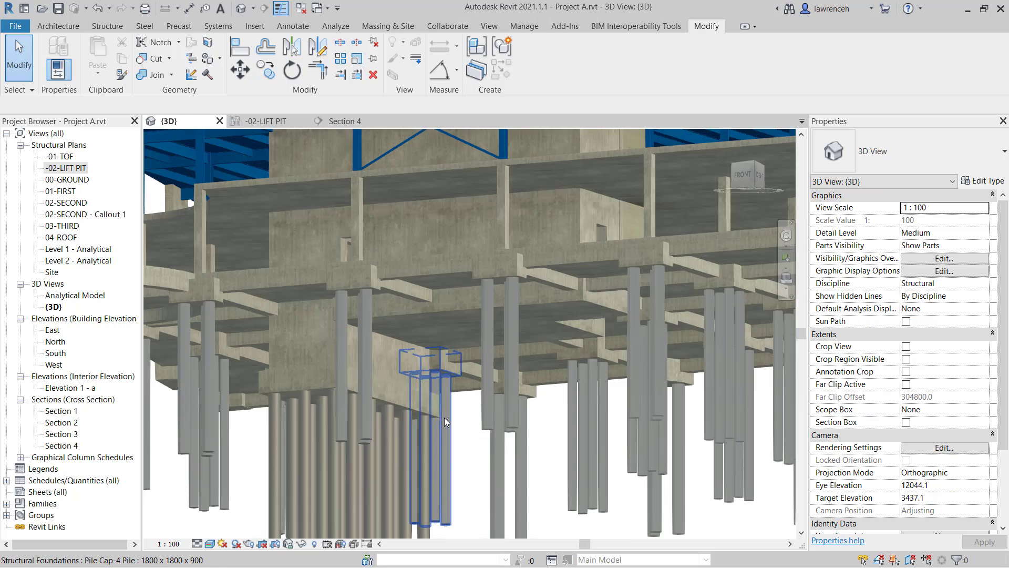
click(420, 417)
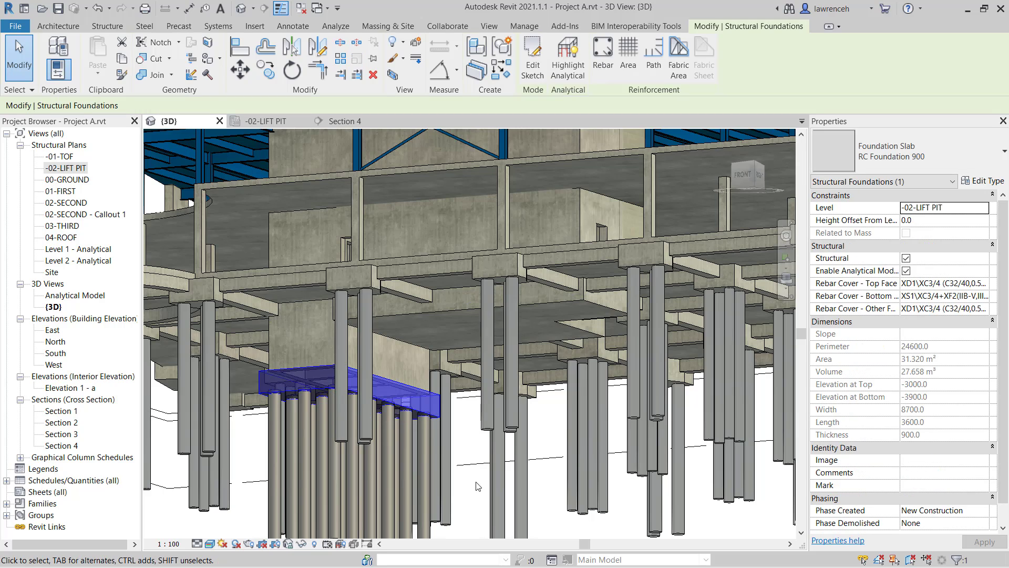
click(302, 544)
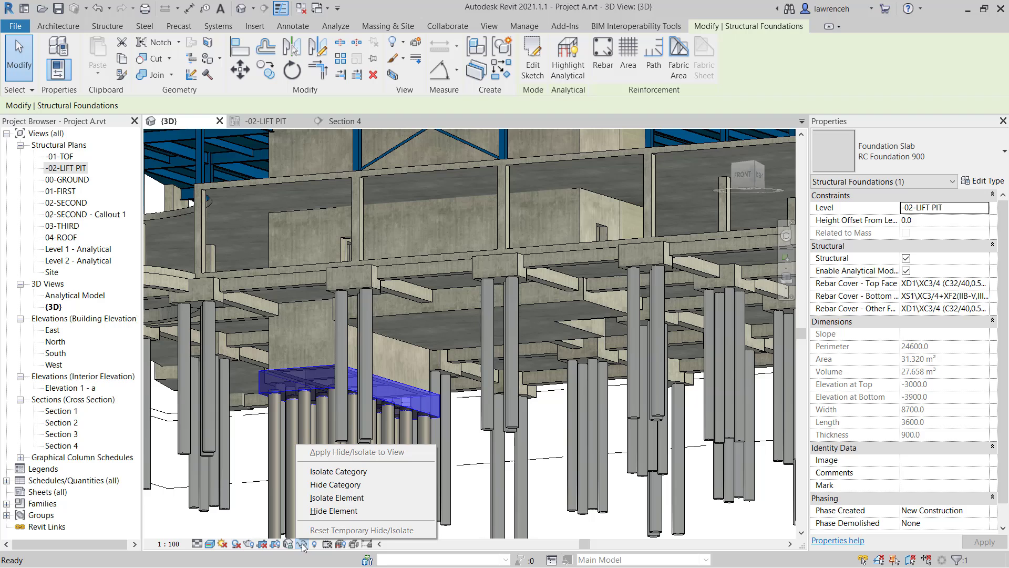
click(420, 497)
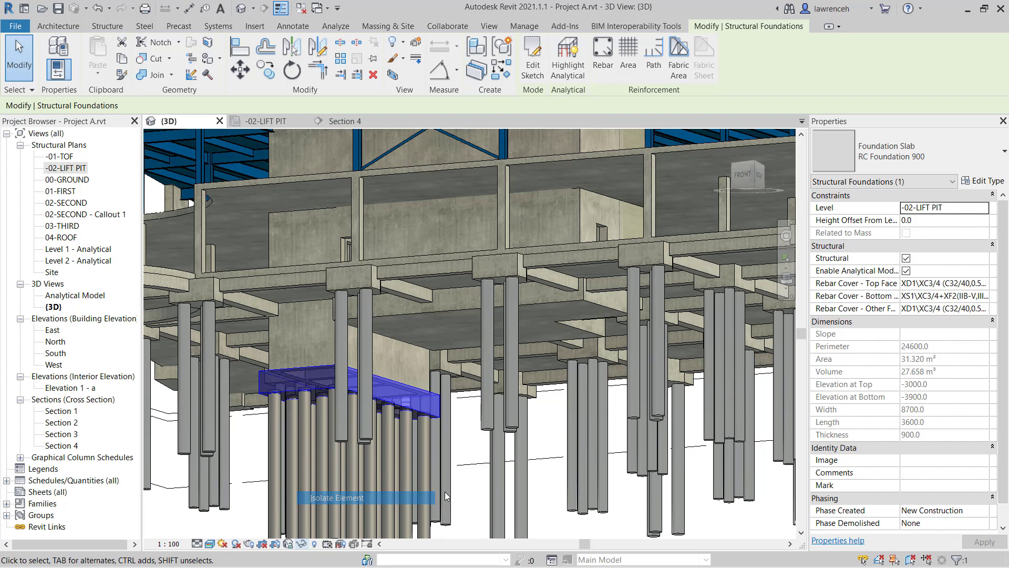
key(Escape)
shift+middle_drag(495, 500, 447, 480)
scroll(387, 494, up, 2)
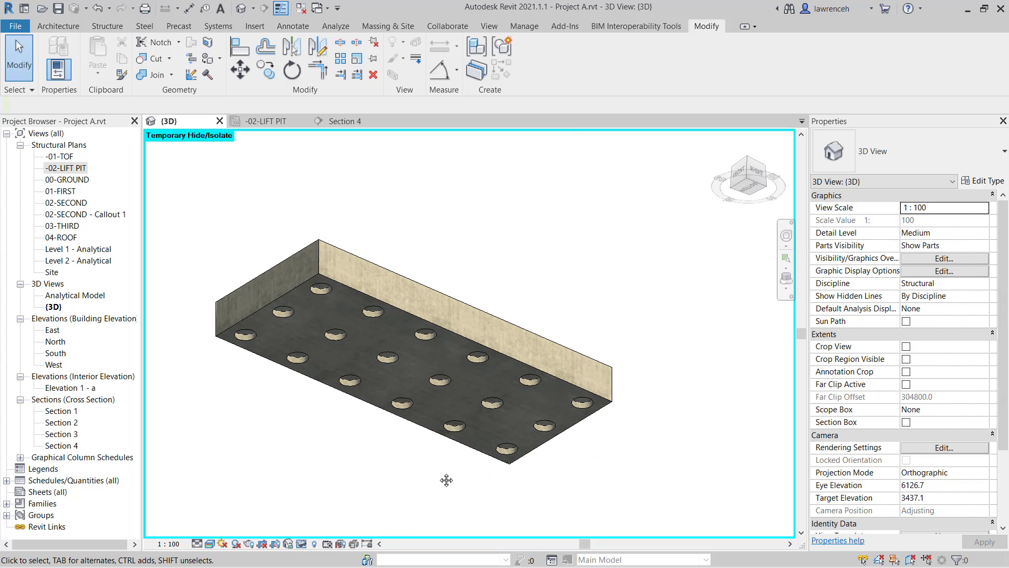
Check the isolated slab's volume in its properties, and reset the temporary isolation.
click(607, 409)
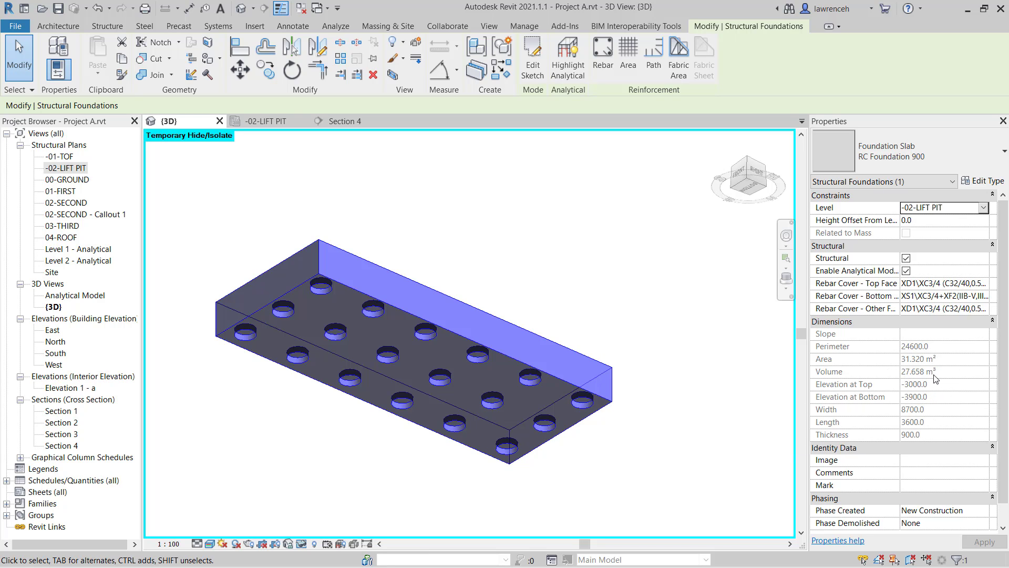
click(415, 254)
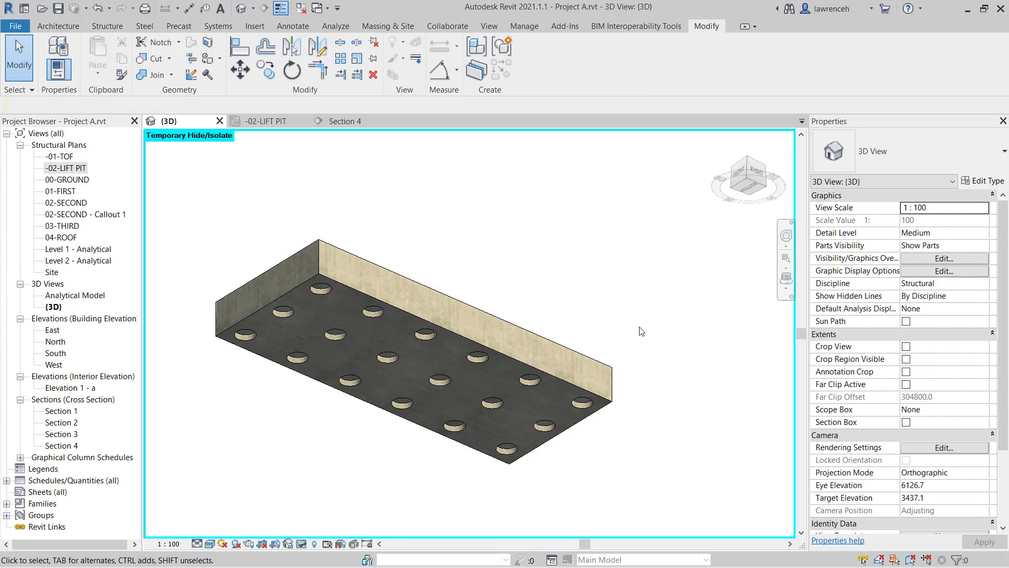
click(302, 544)
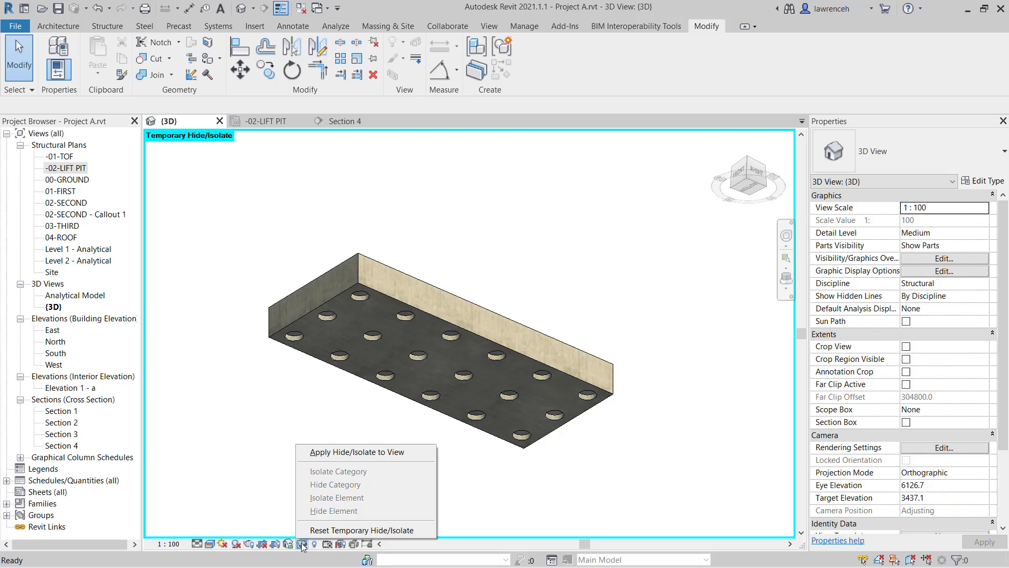
click(329, 530)
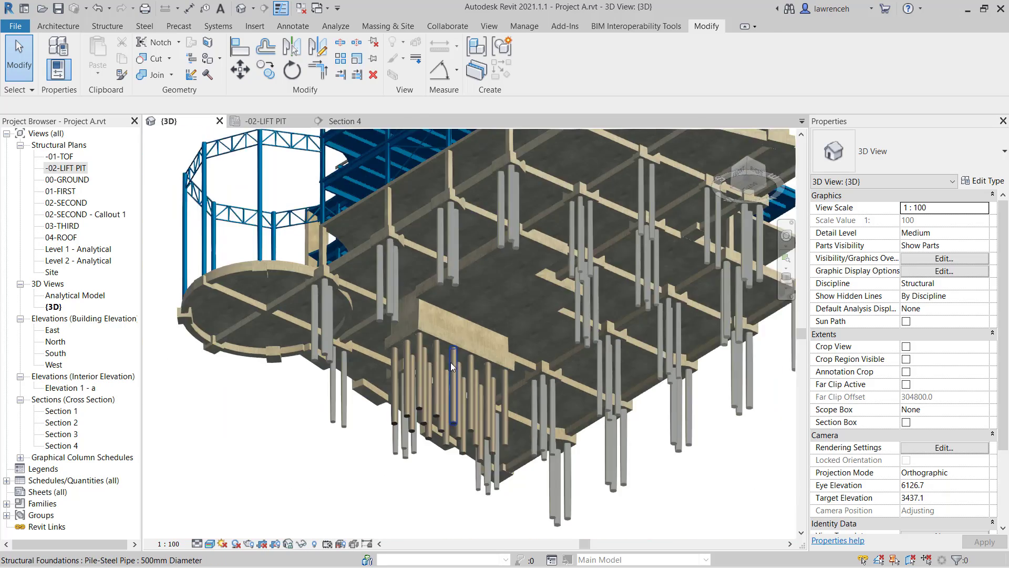
Return the 3D view to an overview of the whole building from above and save the project.
scroll(452, 367, down, 5)
shift+middle_drag(473, 378, 643, 486)
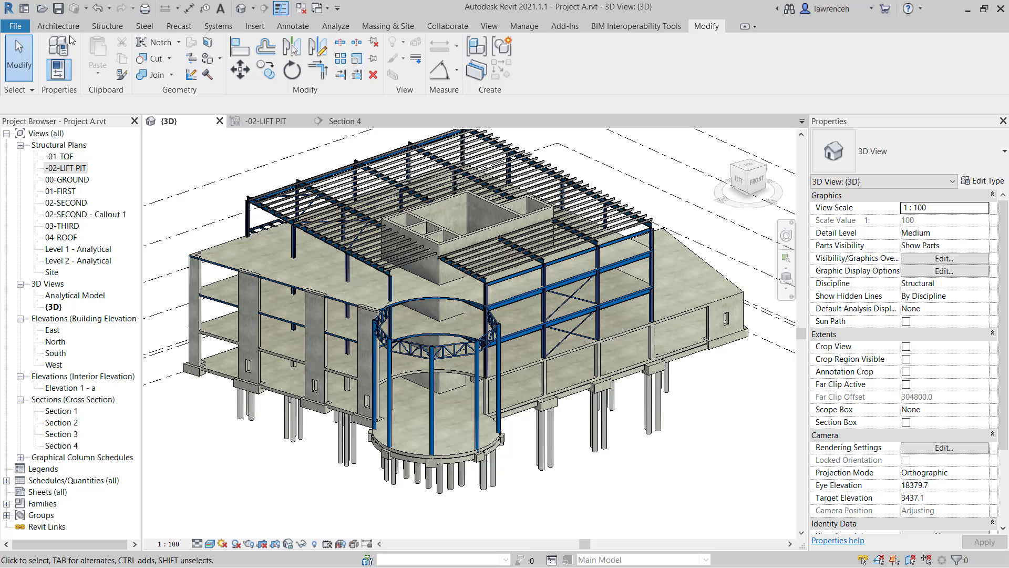
click(58, 9)
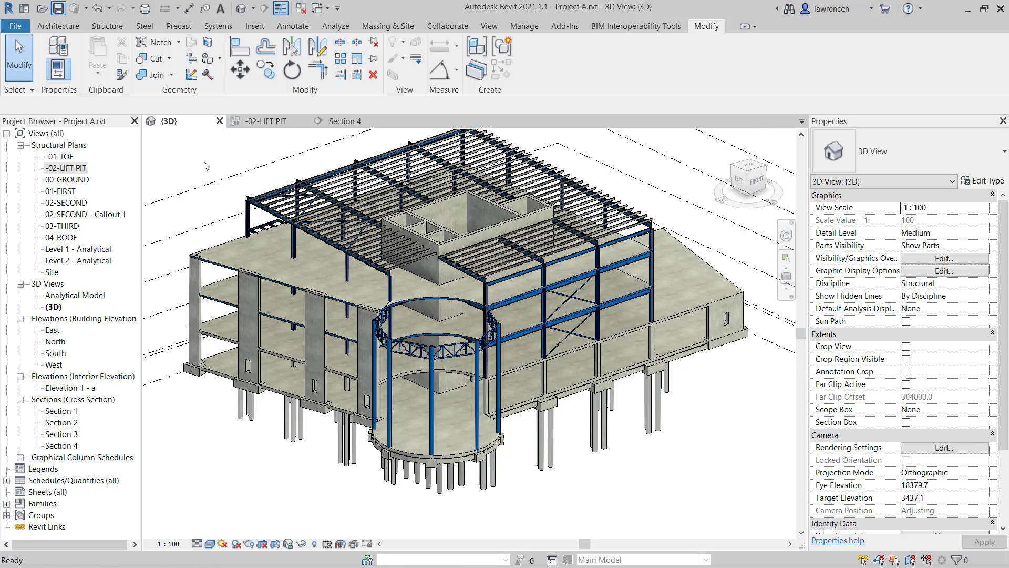